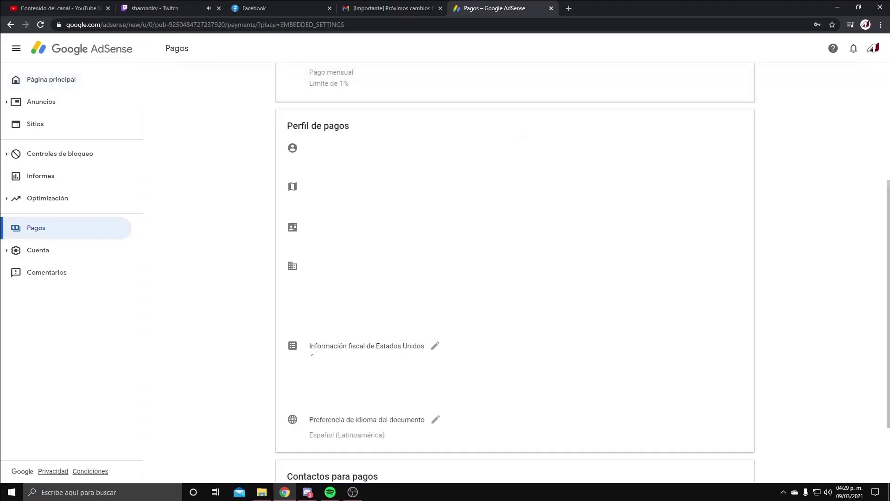
Open the United States tax information of the payments profile and set the account type to Individual.
drag(286, 126, 356, 126)
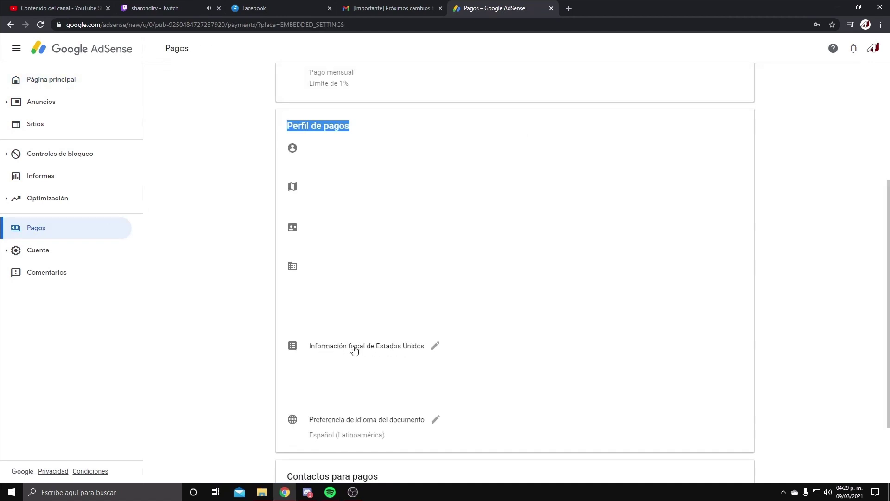
click(435, 347)
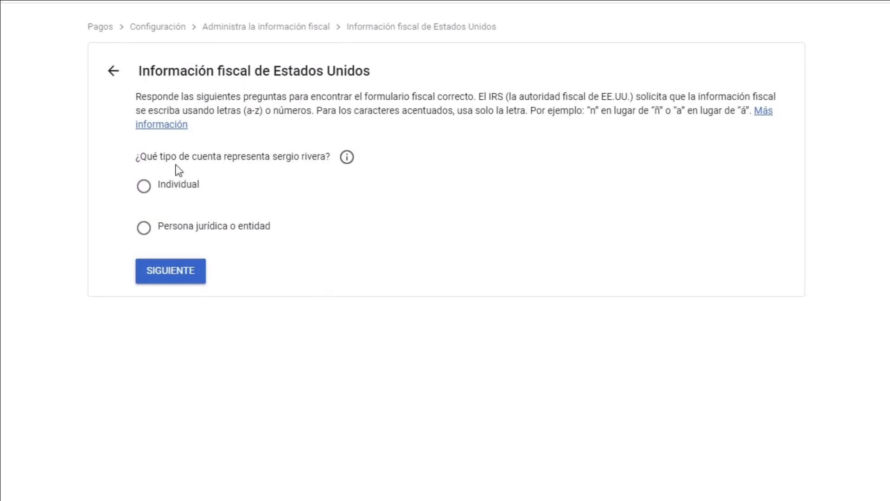
click(194, 206)
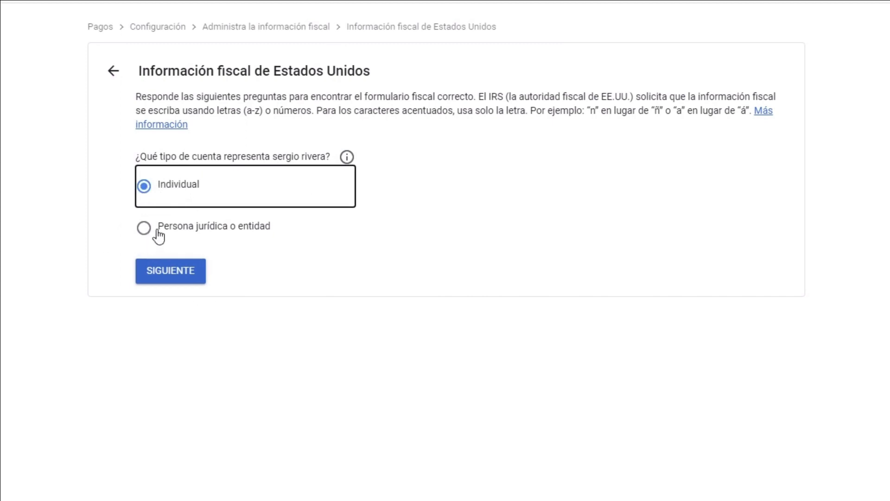
click(144, 230)
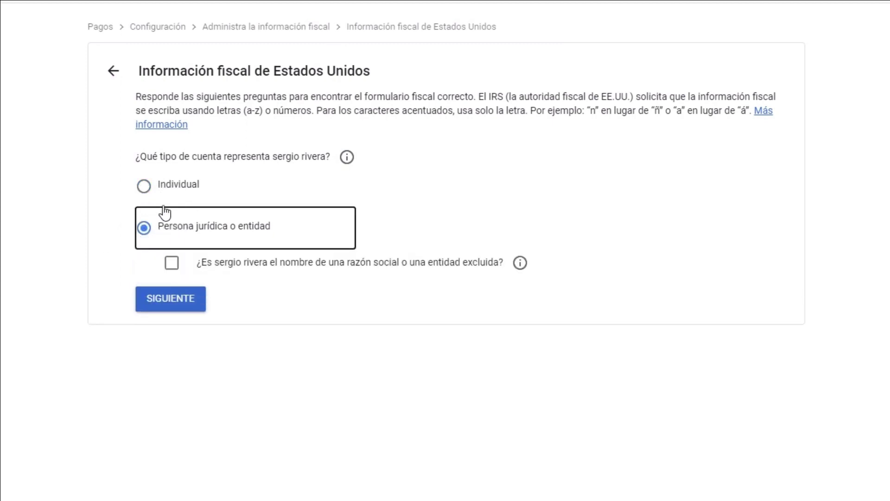
click(144, 187)
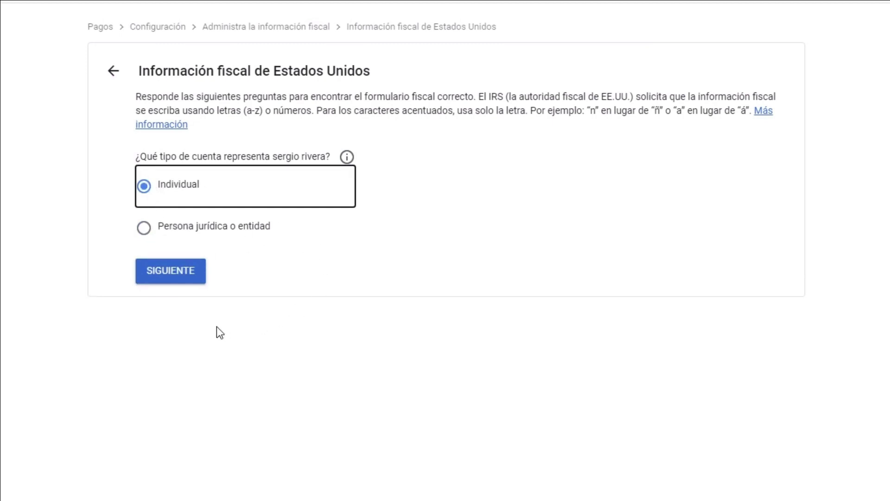
click(174, 274)
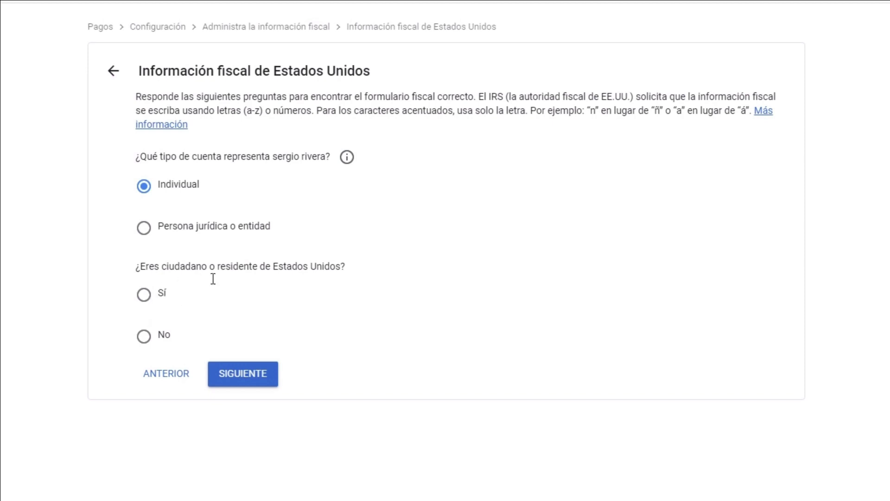
Answer No to being a US citizen or resident and start the W-8BEN tax form.
click(147, 341)
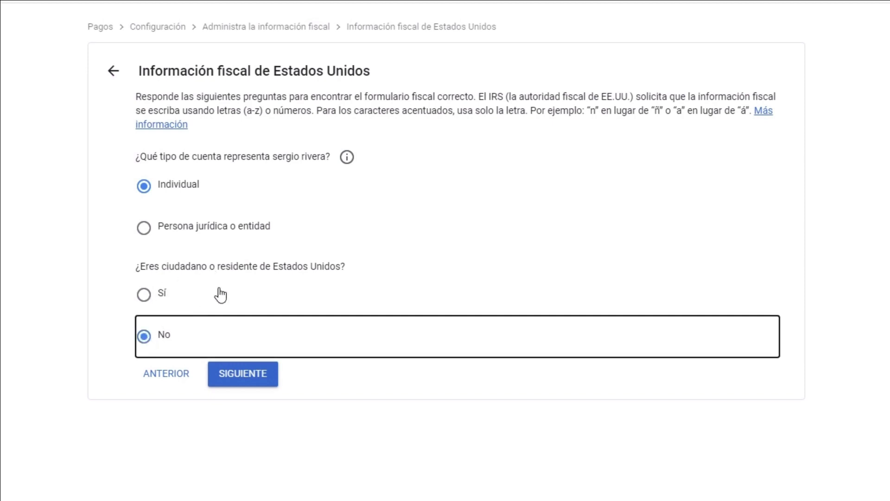
click(257, 357)
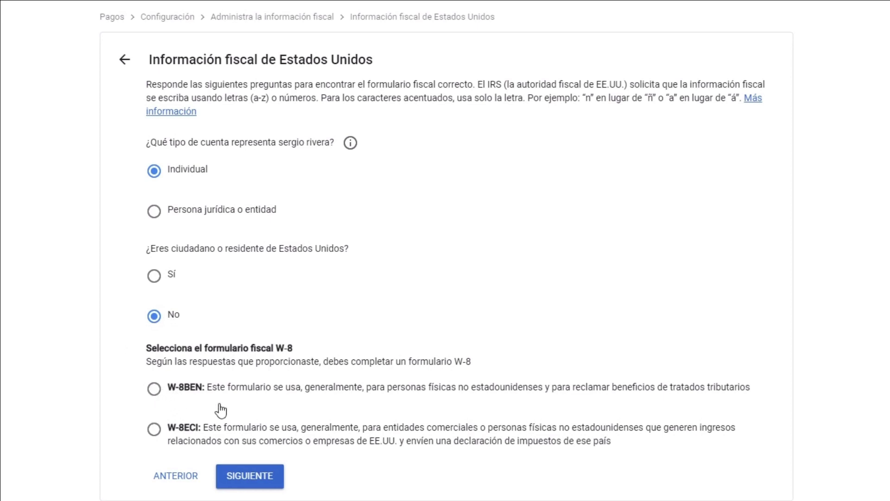
click(154, 390)
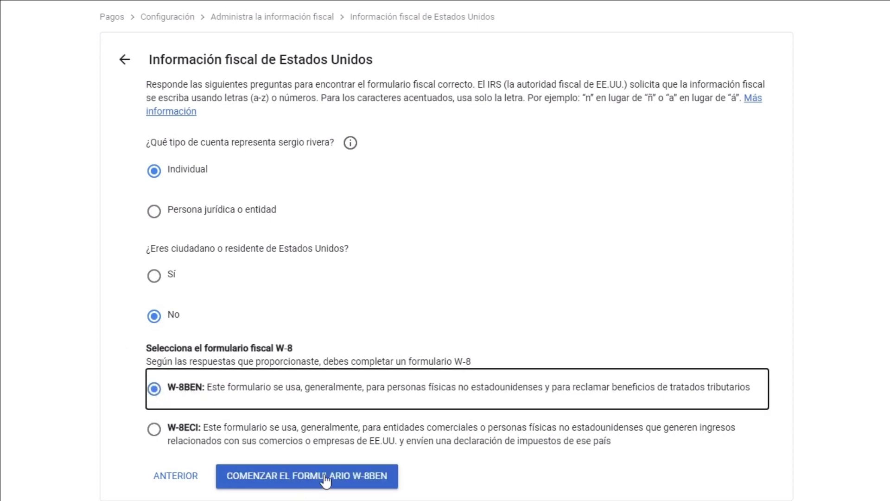
click(308, 485)
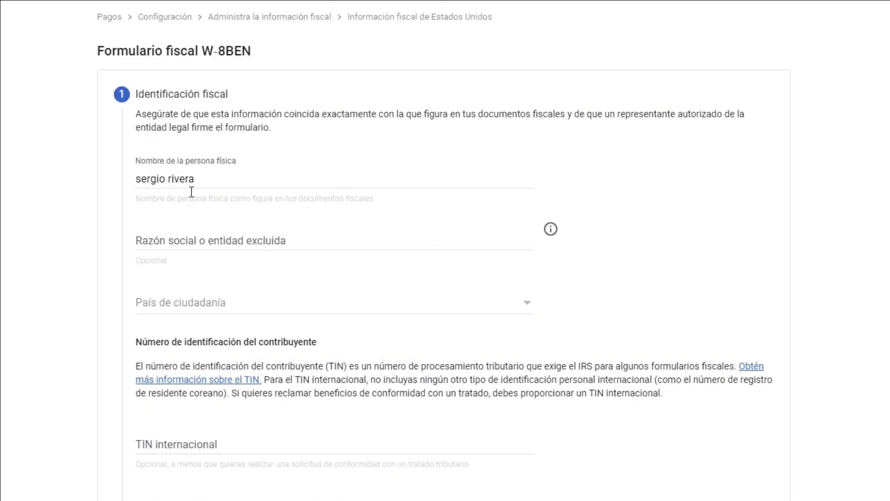
Replace the individual's name with the full name as in the tax documents, leaving the optional excluded-entity name blank.
drag(227, 187, 62, 185)
click(224, 177)
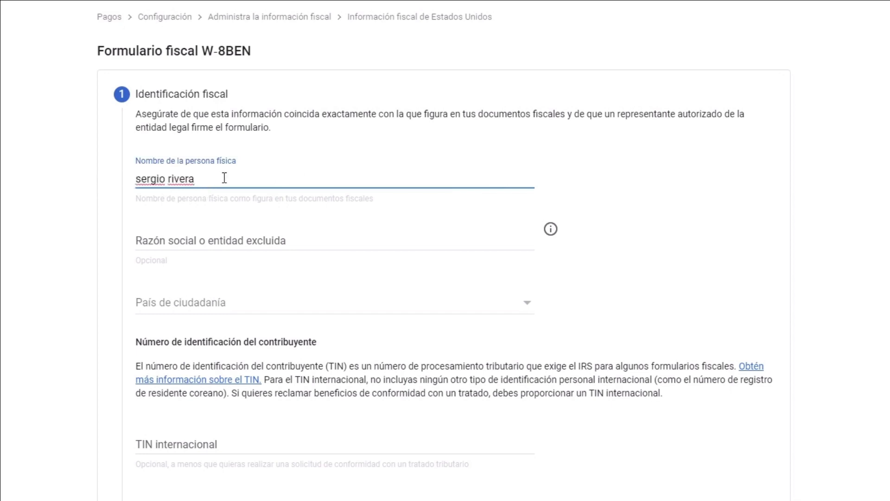
drag(225, 177, 102, 172)
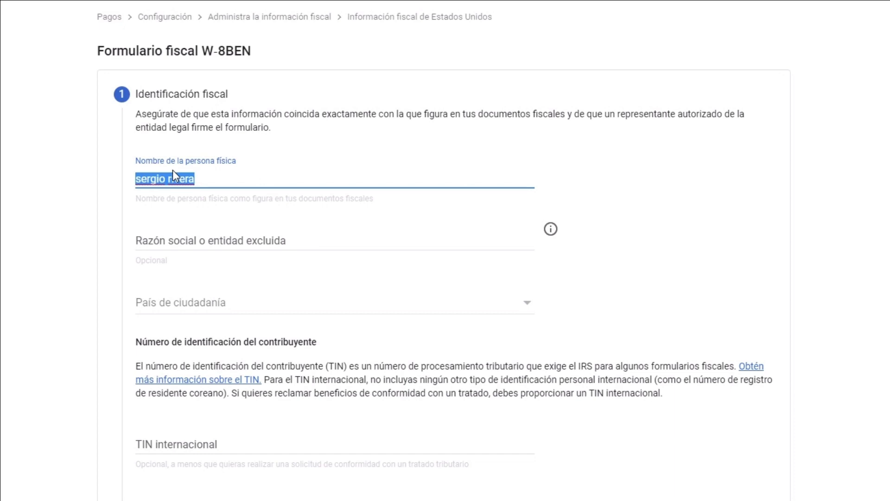
key(BackSpace)
click(176, 247)
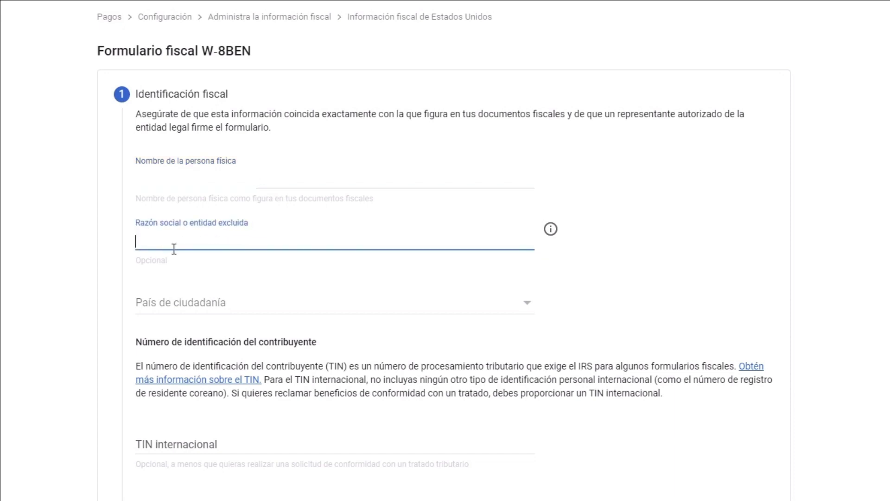
click(180, 265)
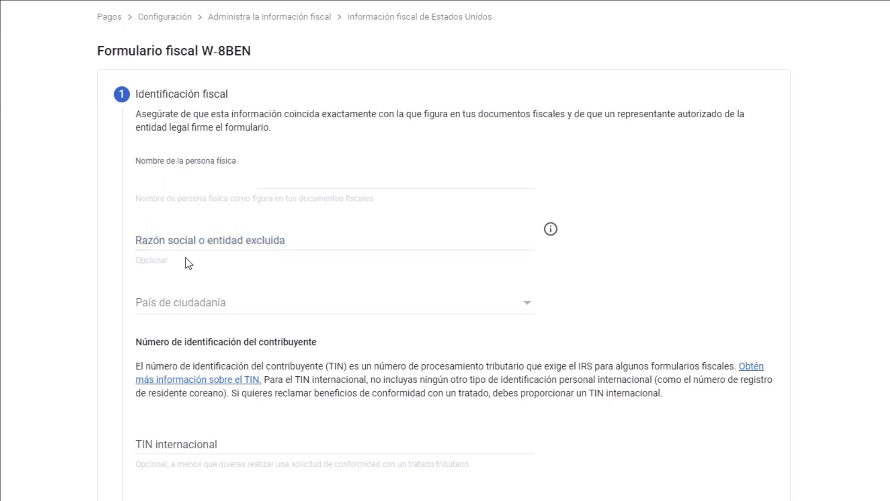
click(209, 246)
click(132, 242)
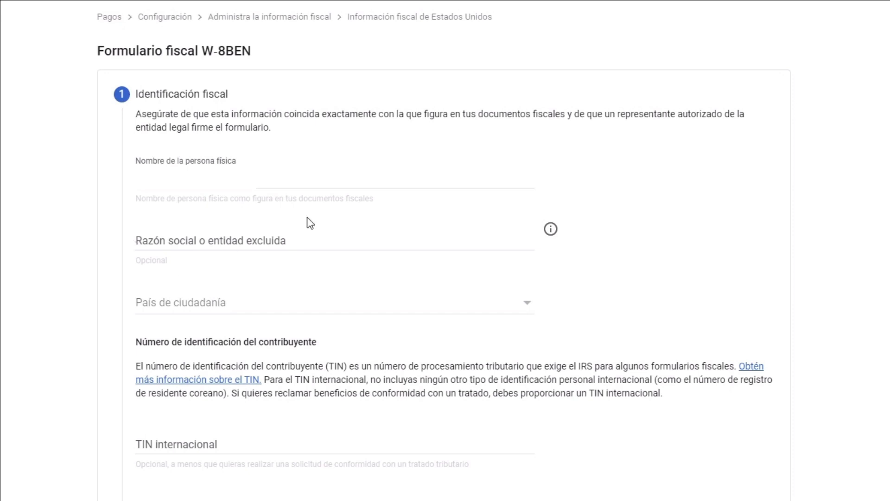
click(286, 182)
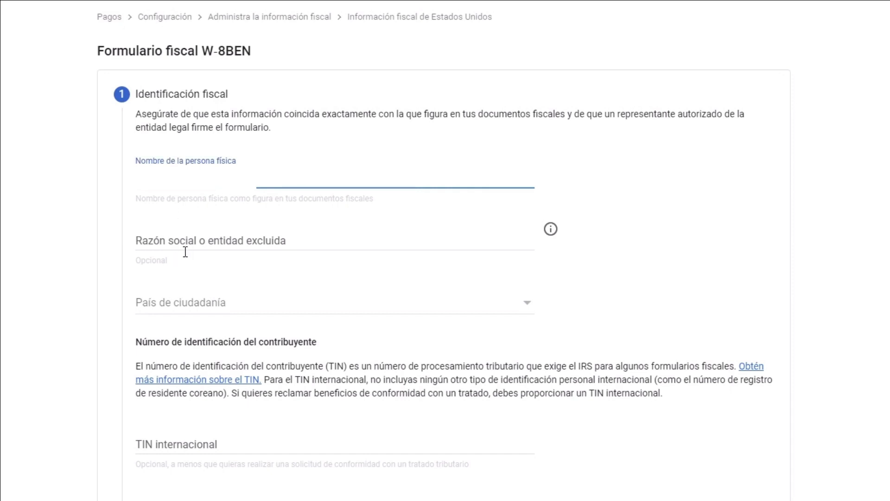
click(170, 248)
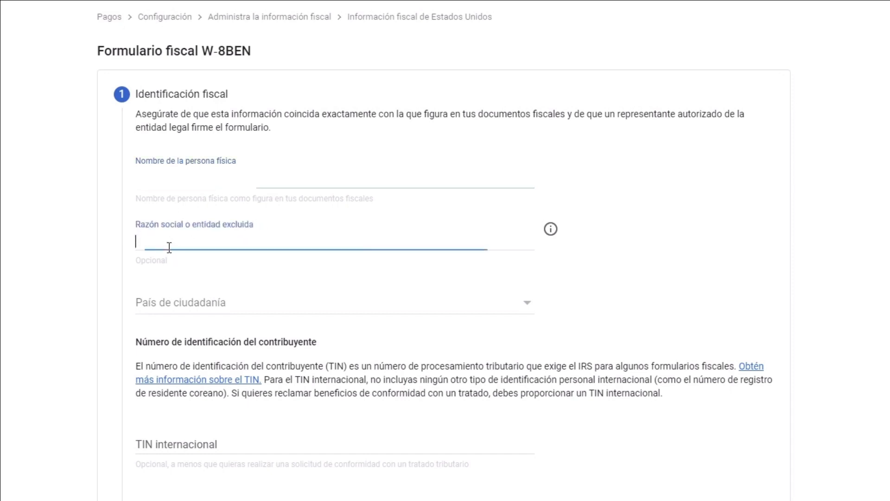
Set the country of citizenship to México.
click(210, 308)
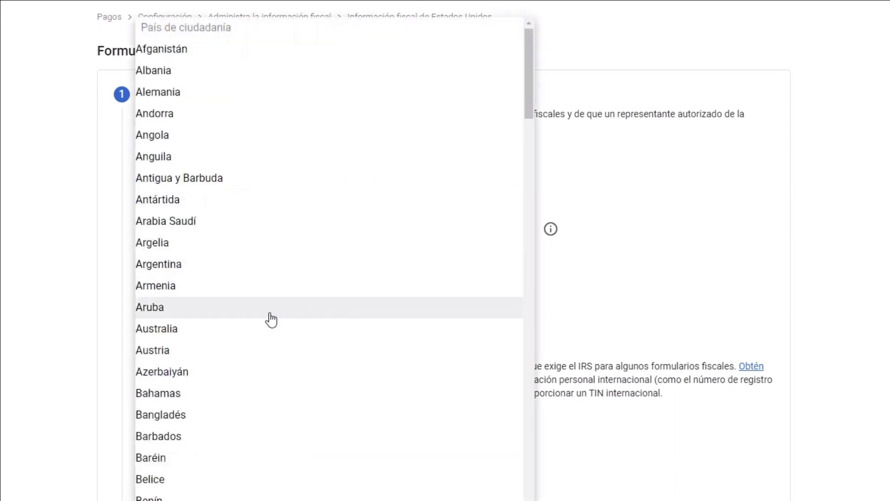
scroll(259, 314, down, 8)
scroll(263, 318, down, 5)
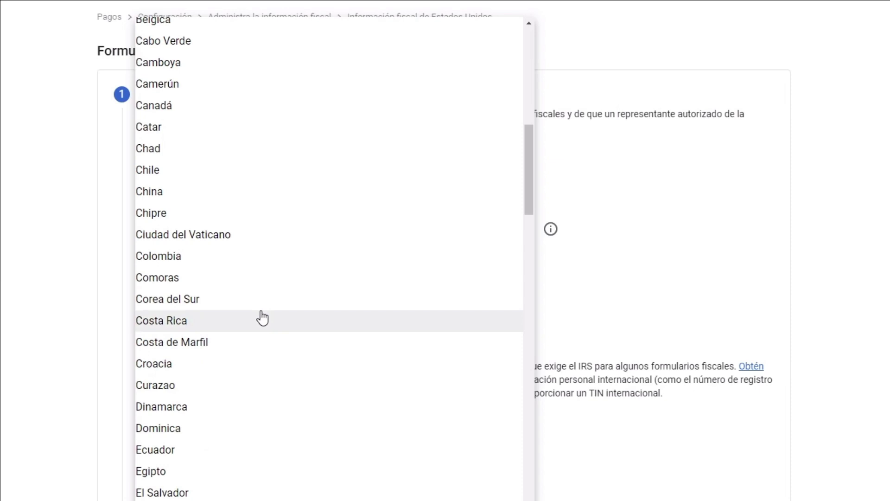
scroll(254, 319, down, 15)
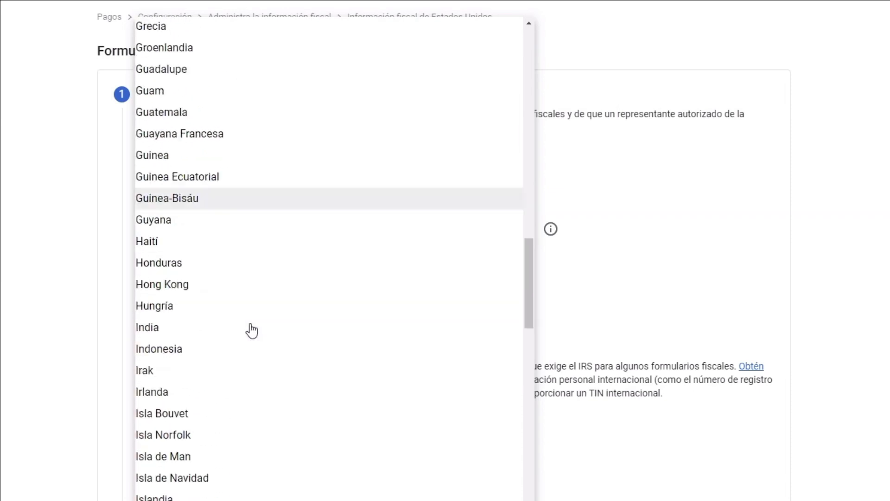
scroll(252, 331, down, 20)
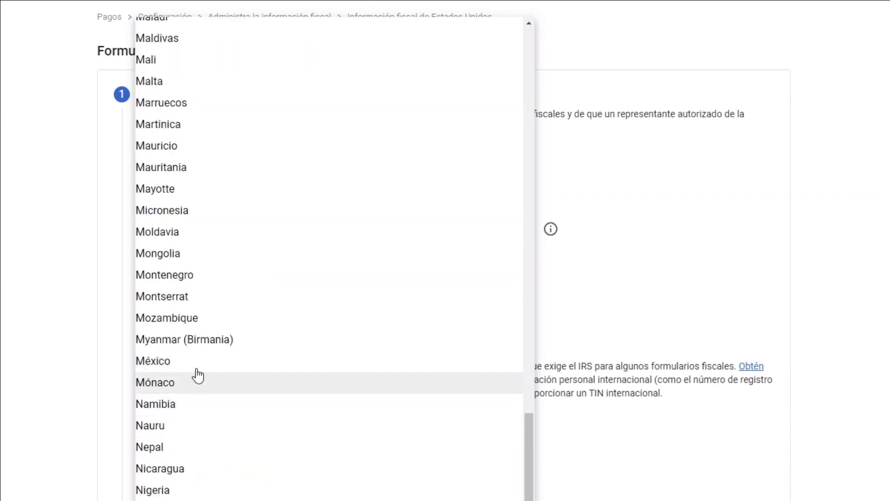
click(181, 365)
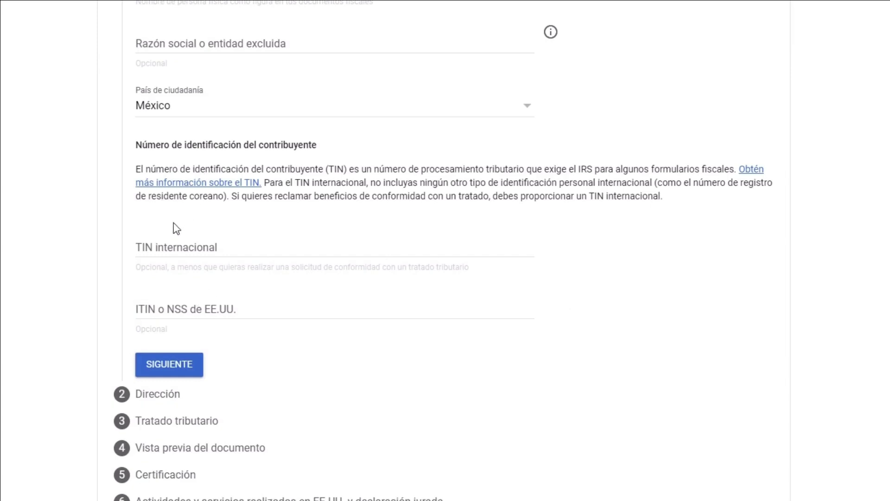
Fill in the international TIN, leave the US ITIN or SSN blank, and continue to the address section.
click(177, 252)
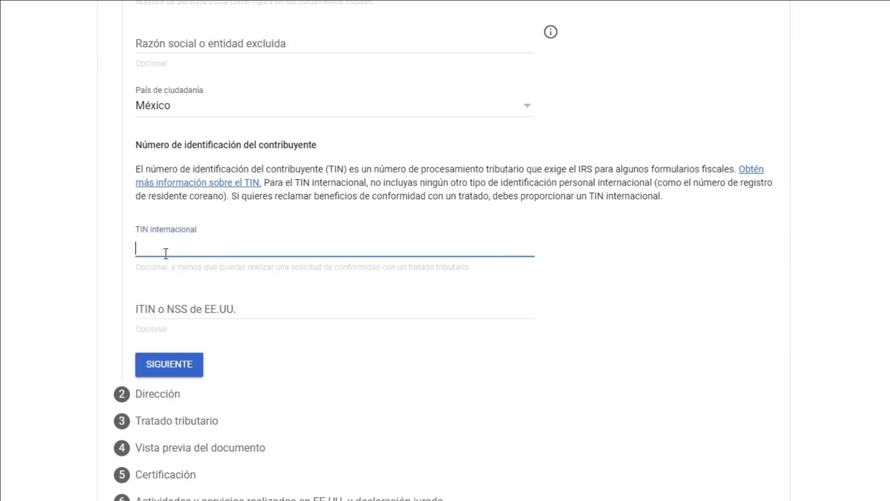
click(183, 316)
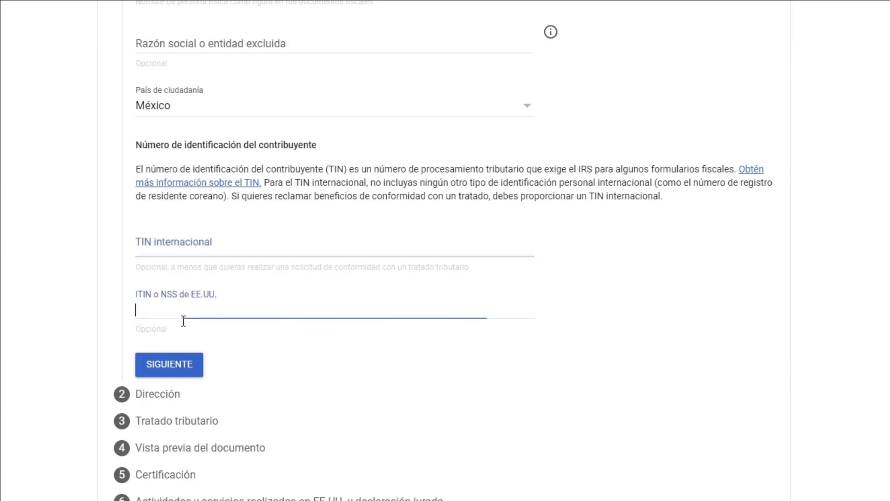
click(196, 255)
click(195, 263)
click(193, 252)
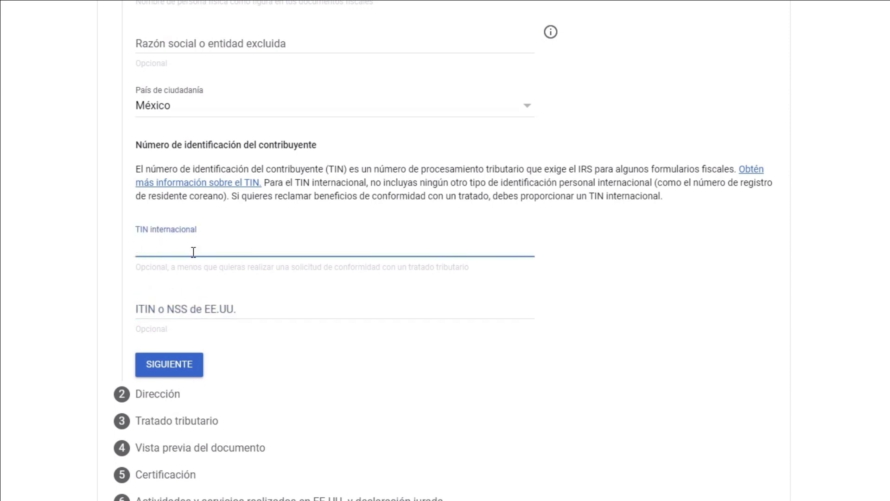
click(124, 228)
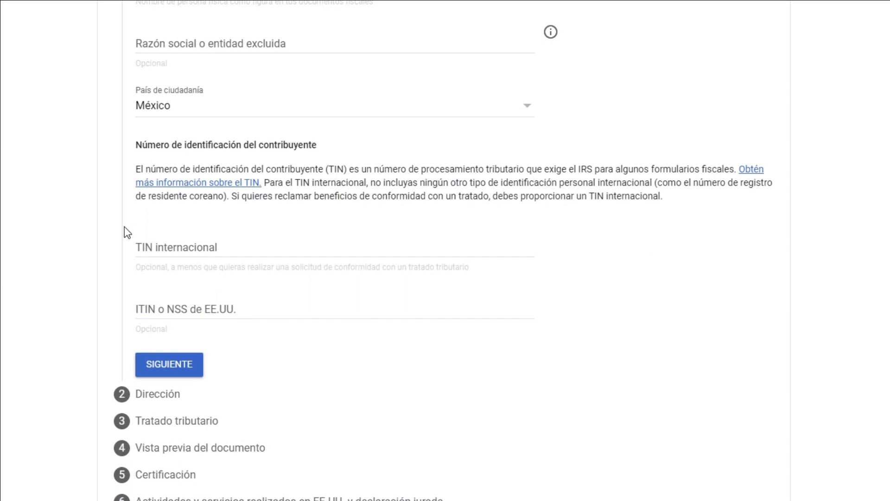
click(175, 252)
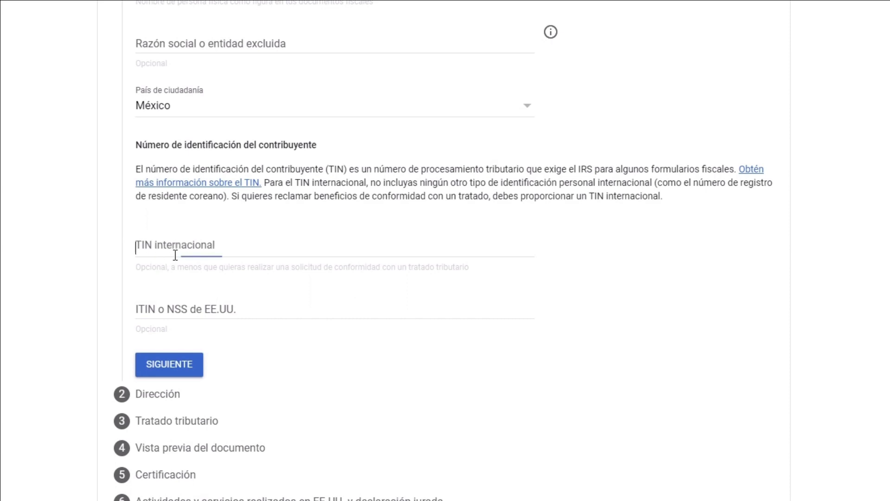
click(132, 245)
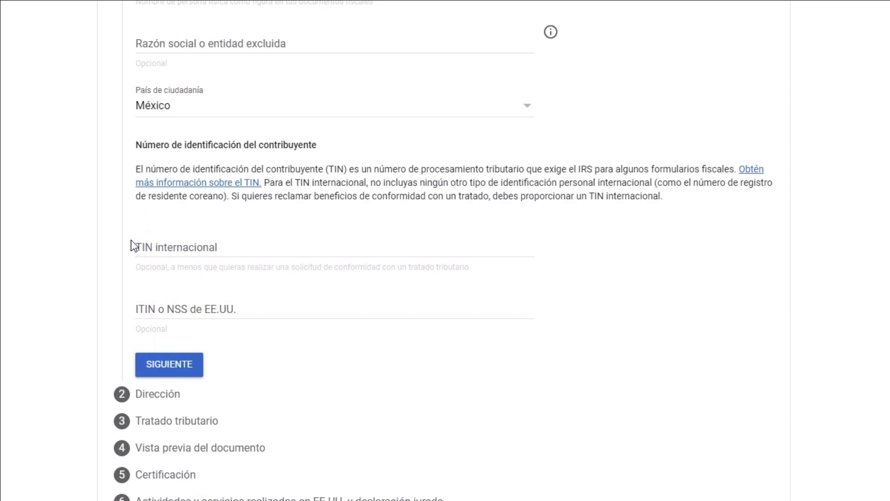
click(239, 256)
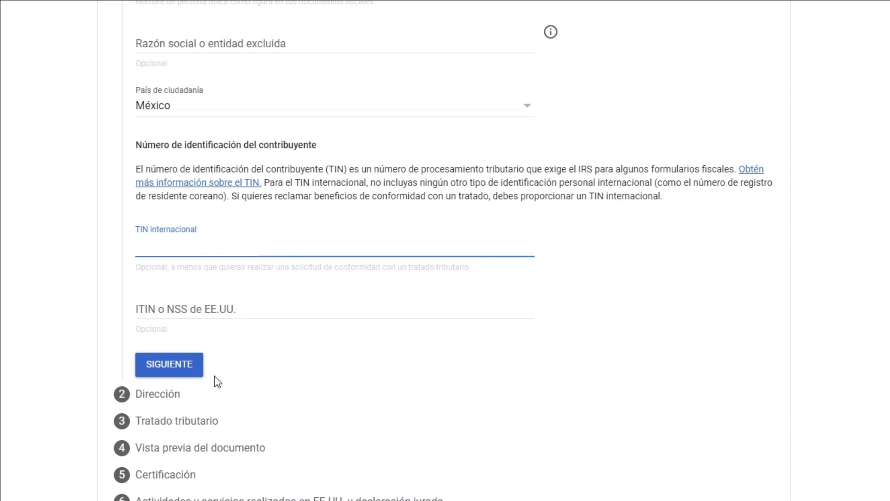
click(188, 375)
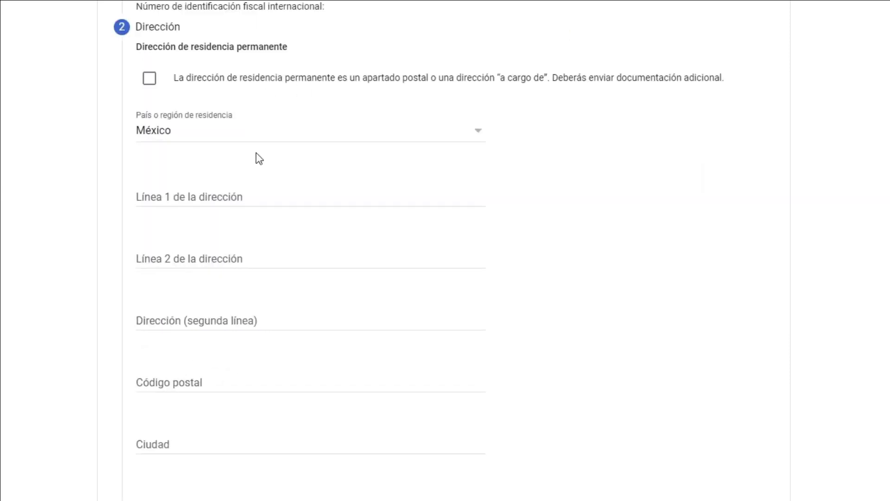
Select México as the country or region of permanent residence.
drag(142, 47, 290, 49)
click(210, 61)
click(169, 134)
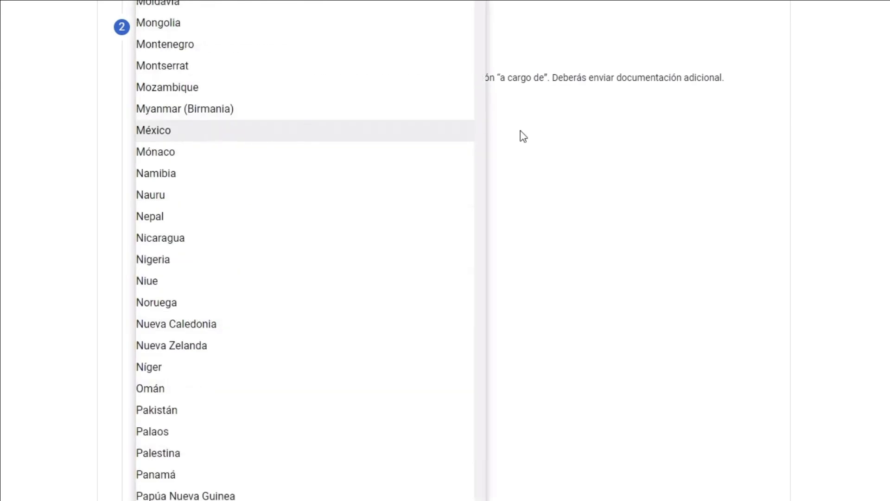
click(461, 134)
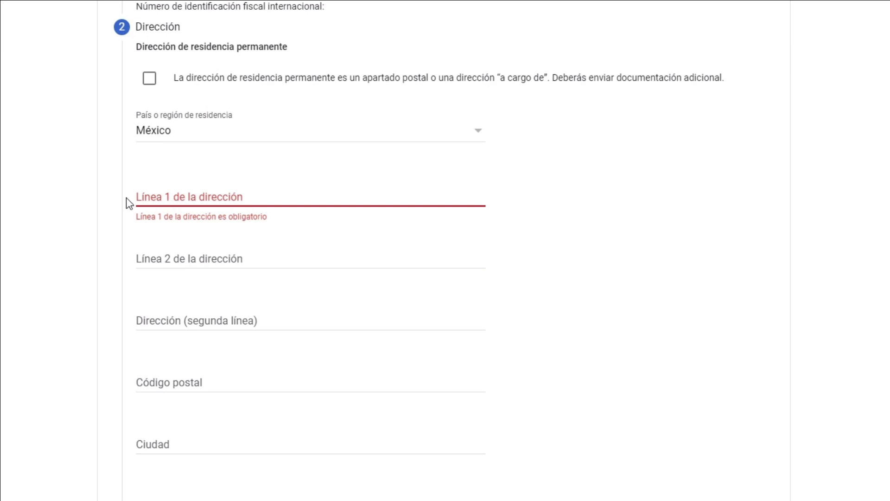
Fill in address line 1, the postal code, the city without accented letters and the state of the permanent residence, leaving the other address lines blank.
click(415, 213)
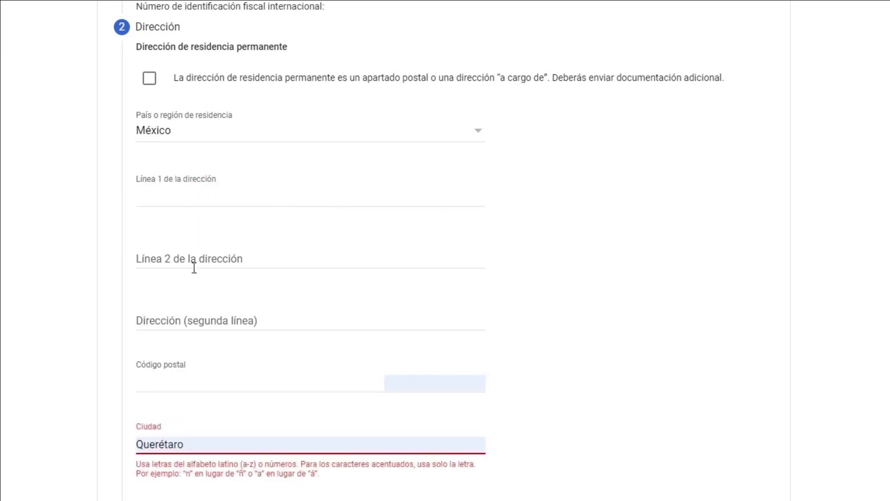
click(192, 390)
scroll(210, 253, down, 4)
click(210, 254)
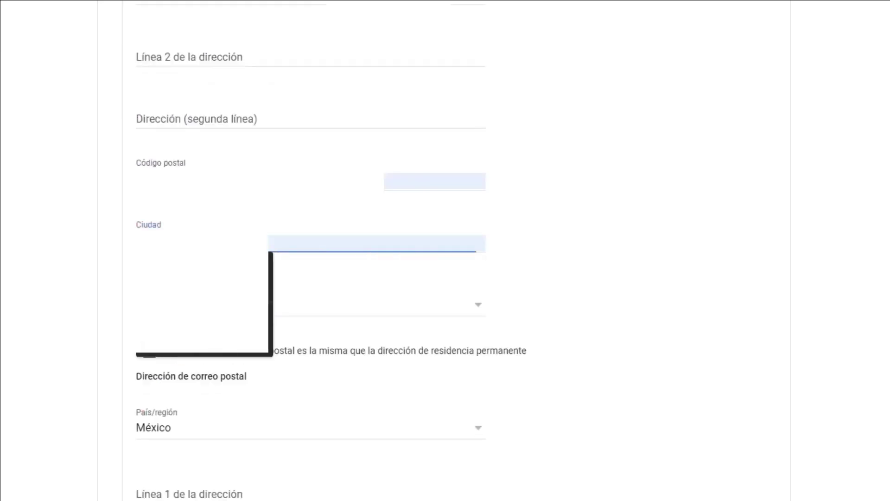
click(173, 314)
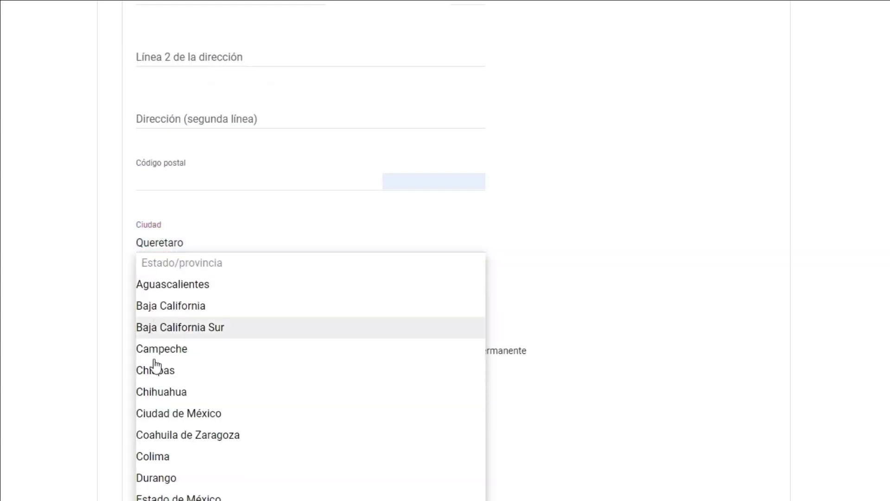
scroll(229, 445, down, 7)
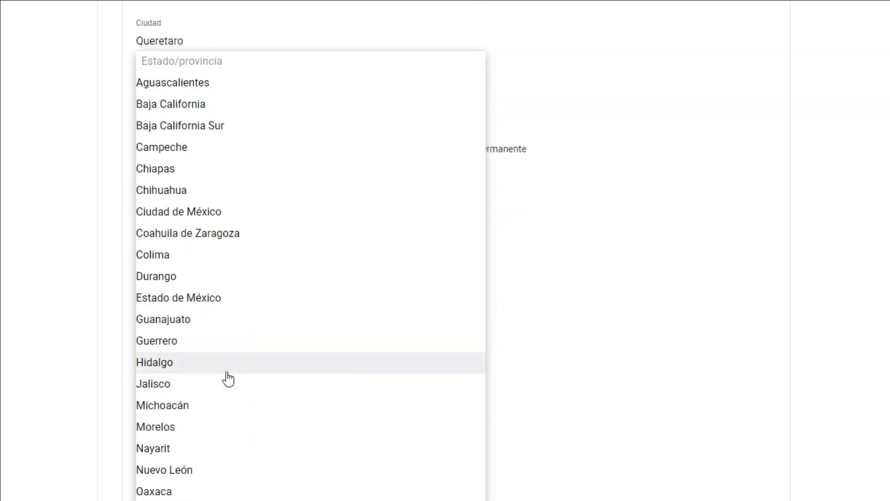
click(223, 400)
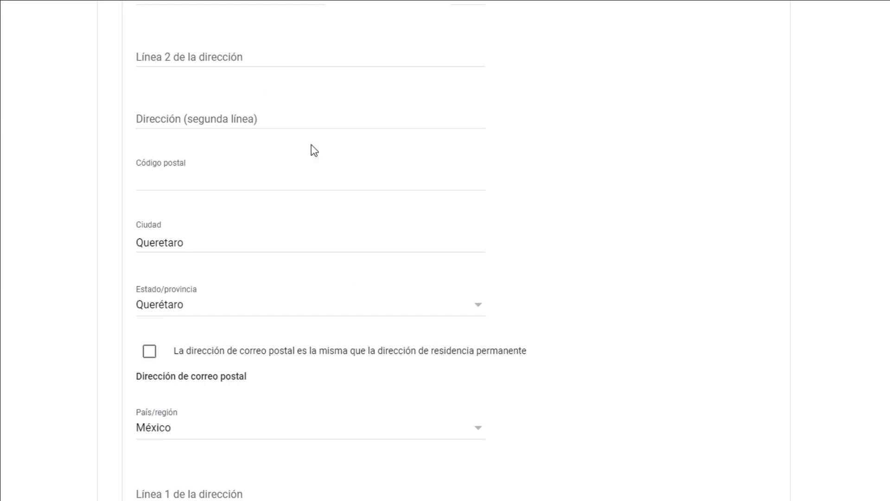
Mark the mailing address as the same as the permanent residence address and continue to the tax treaty section.
scroll(193, 235, down, 1)
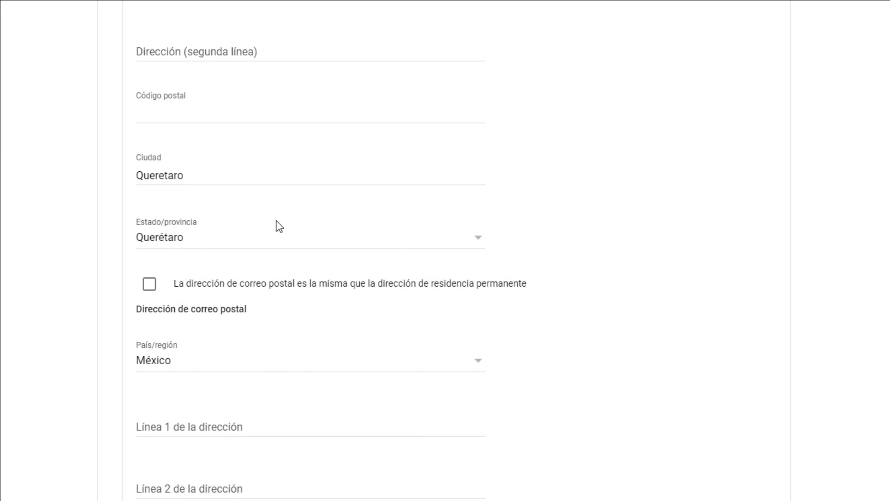
click(149, 284)
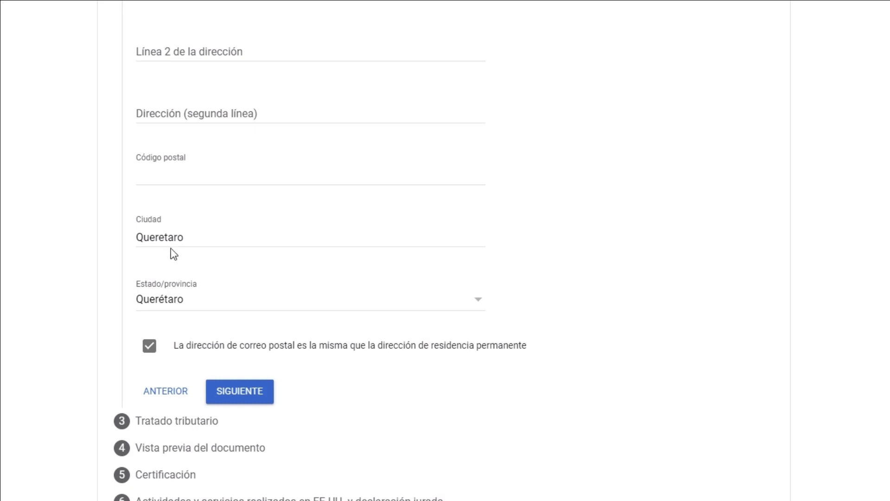
click(258, 396)
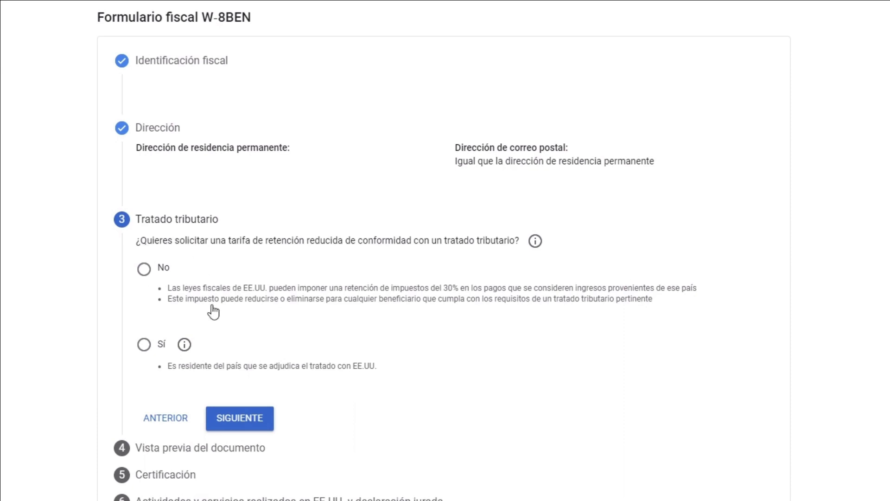
Answer Sí to claiming a reduced withholding rate under a tax treaty and declare residency in the country with the US treaty.
click(147, 349)
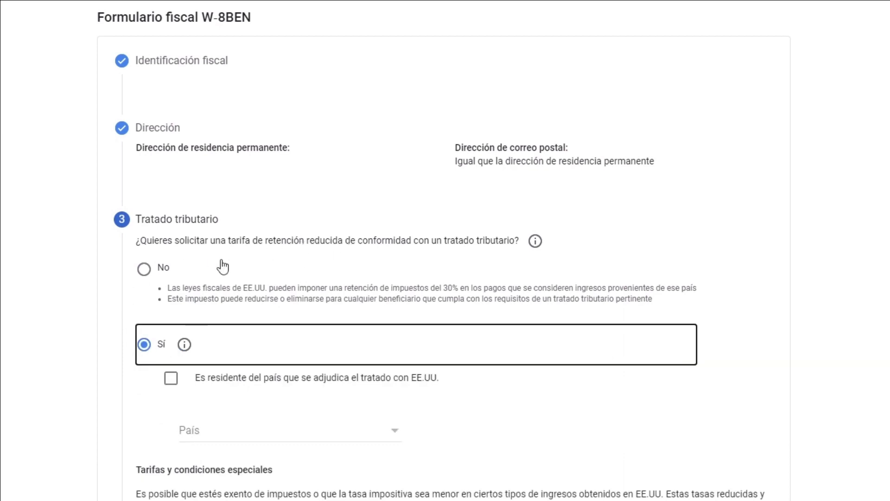
click(144, 268)
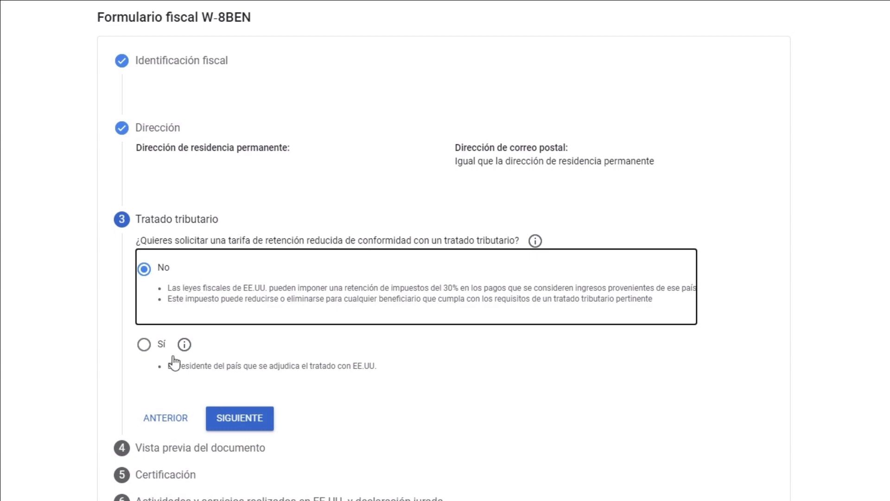
click(144, 345)
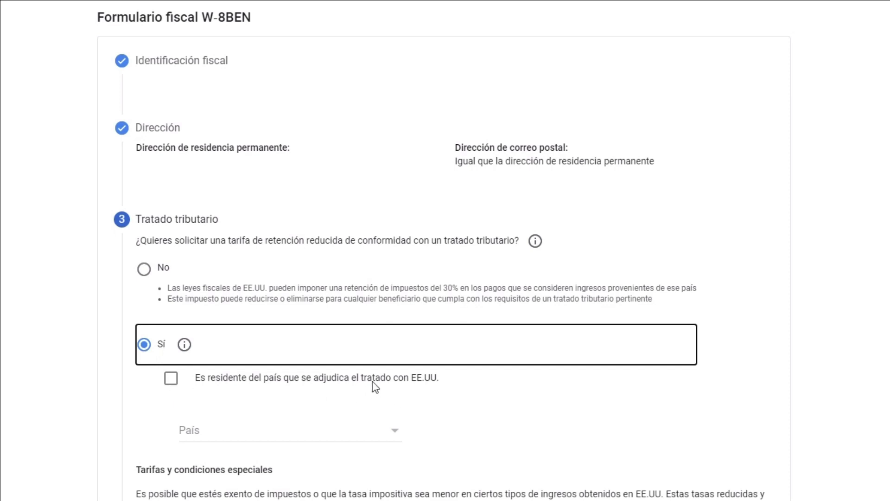
click(171, 379)
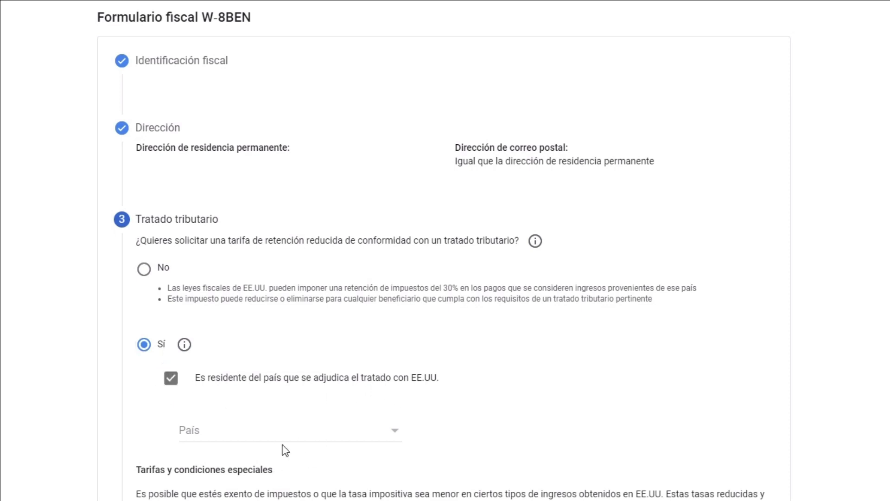
Select México as the tax treaty country.
scroll(325, 428, down, 3)
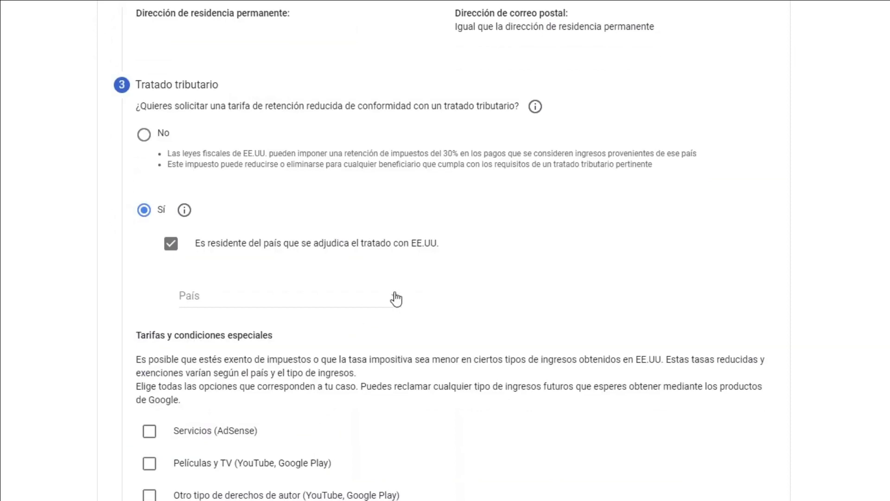
click(397, 300)
scroll(354, 329, down, 12)
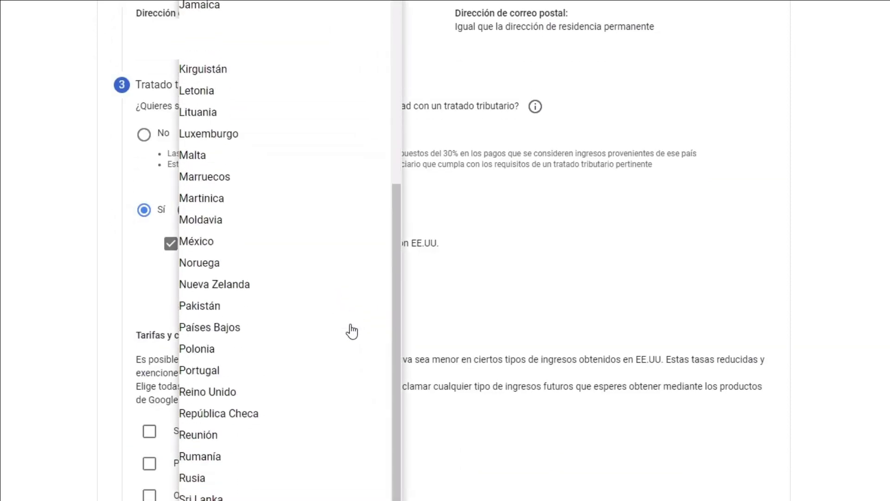
click(232, 242)
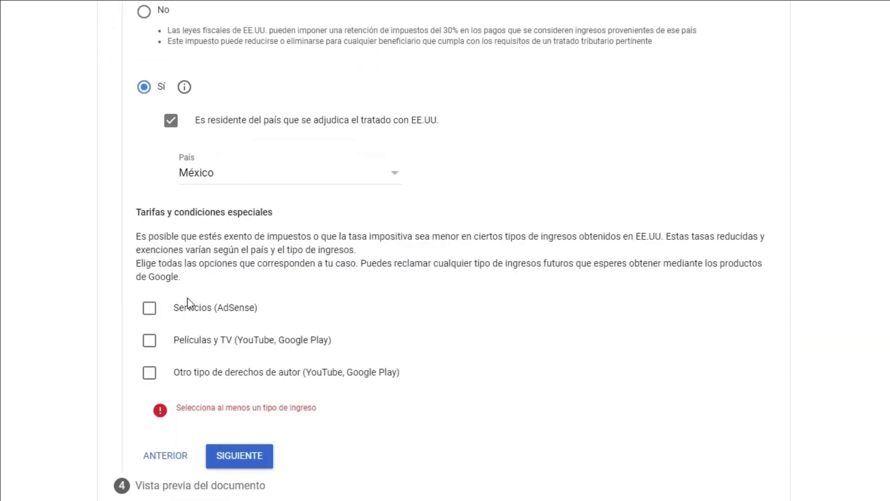
Include Servicios (AdSense) among the special-rate income types and assign it Artículo 7, párrafo 1.
scroll(190, 306, down, 1)
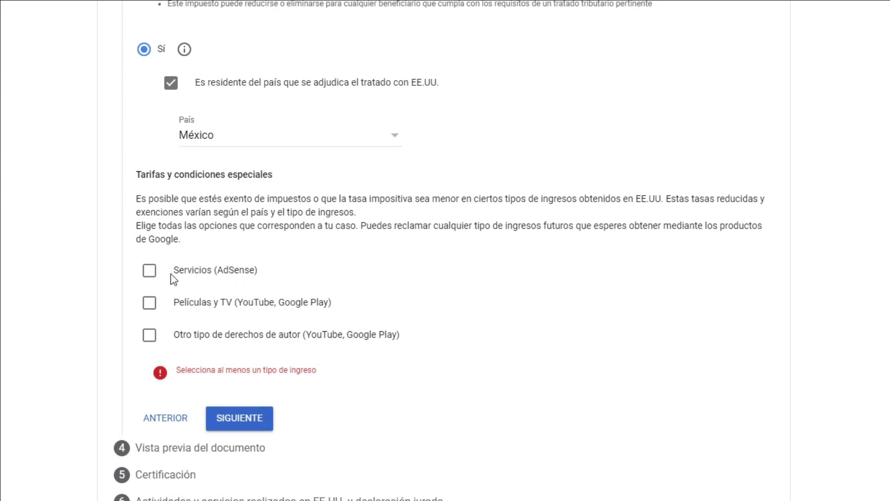
click(150, 277)
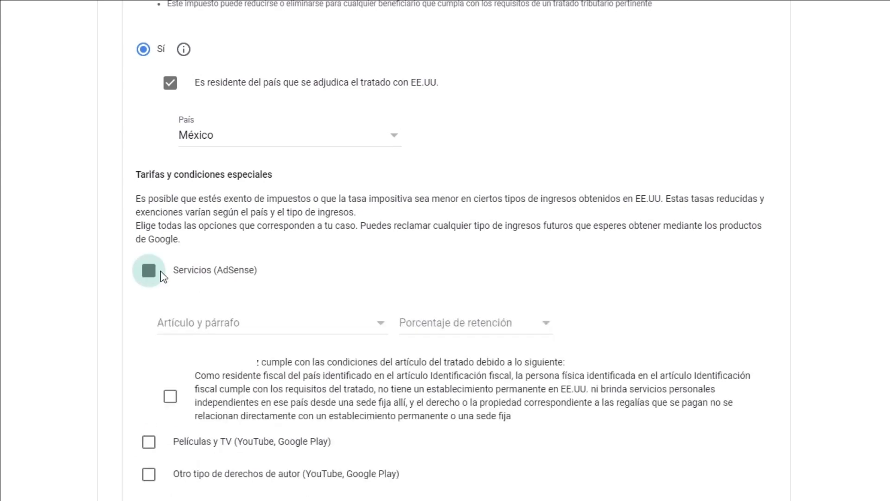
scroll(309, 332, down, 2)
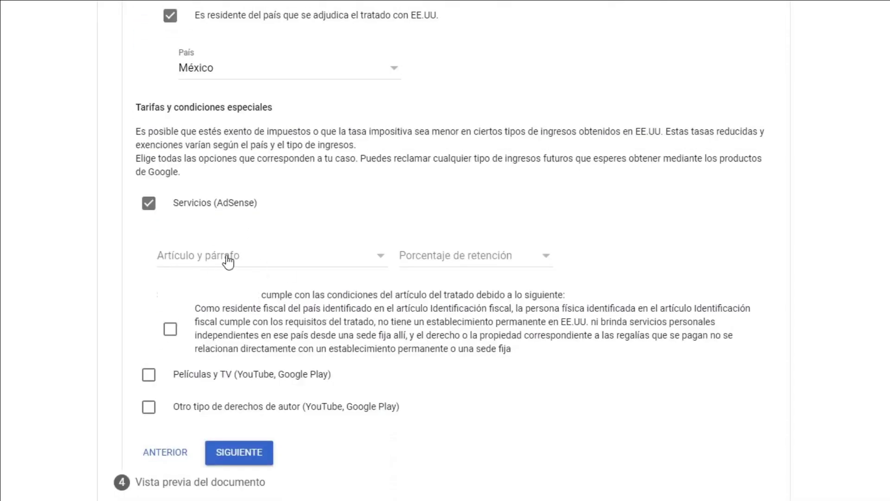
click(252, 260)
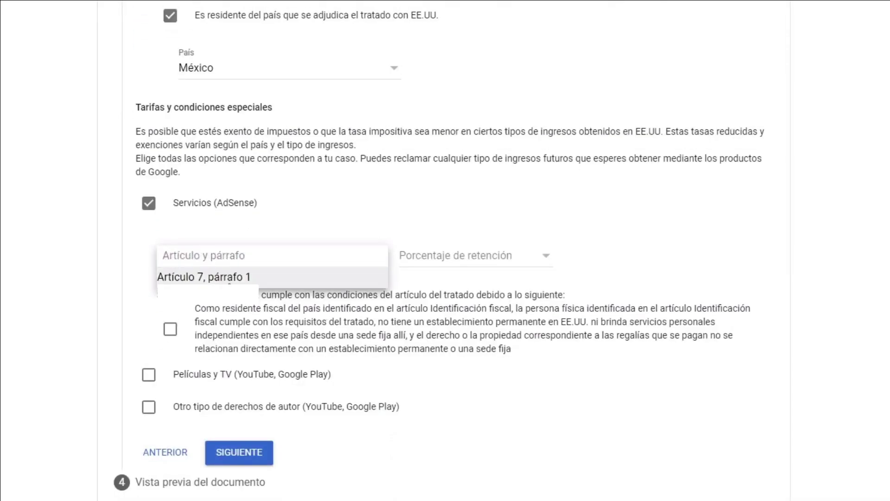
click(205, 278)
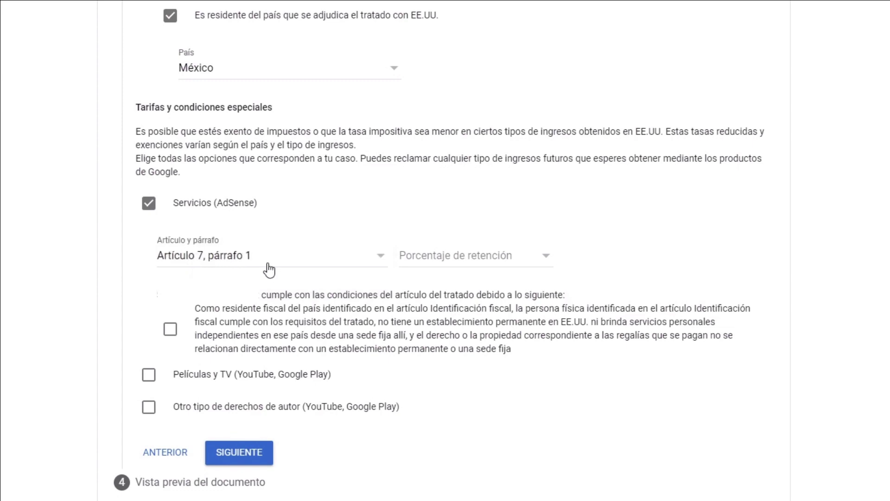
Set the withholding for Servicios (AdSense) to 0% (tasa reducida) and declare that its treaty conditions are met.
click(523, 266)
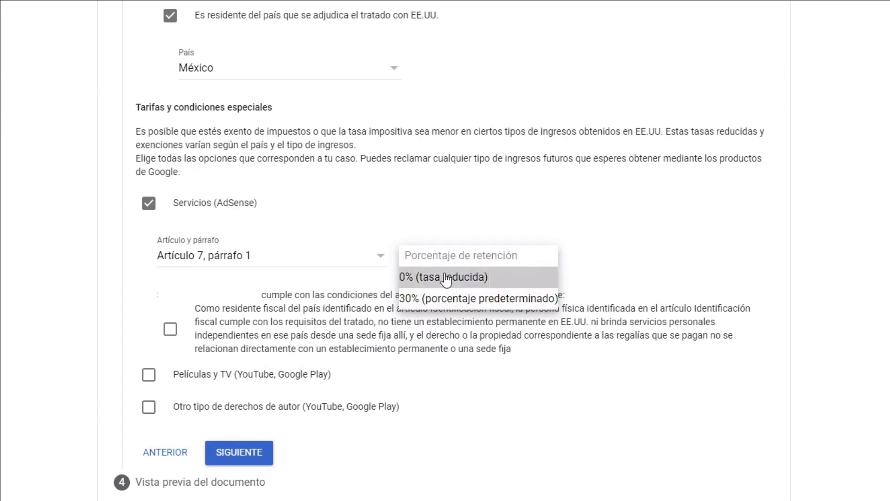
click(482, 281)
click(456, 264)
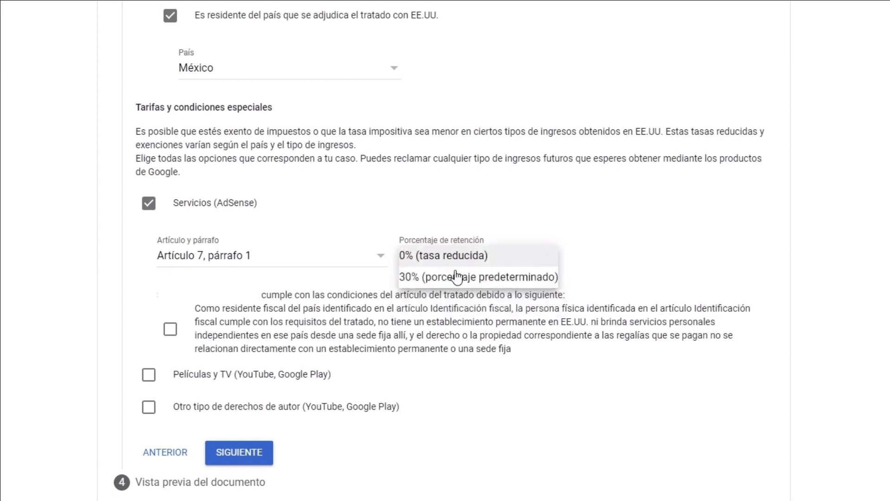
click(446, 255)
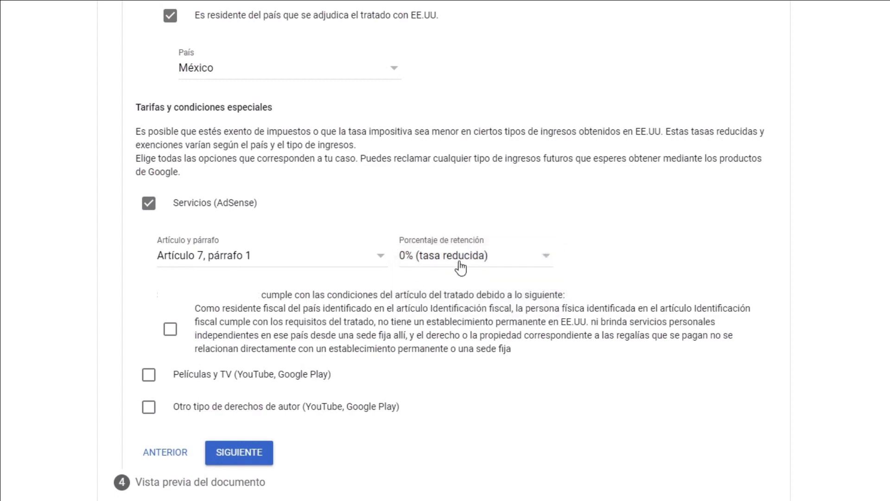
scroll(325, 259, down, 1)
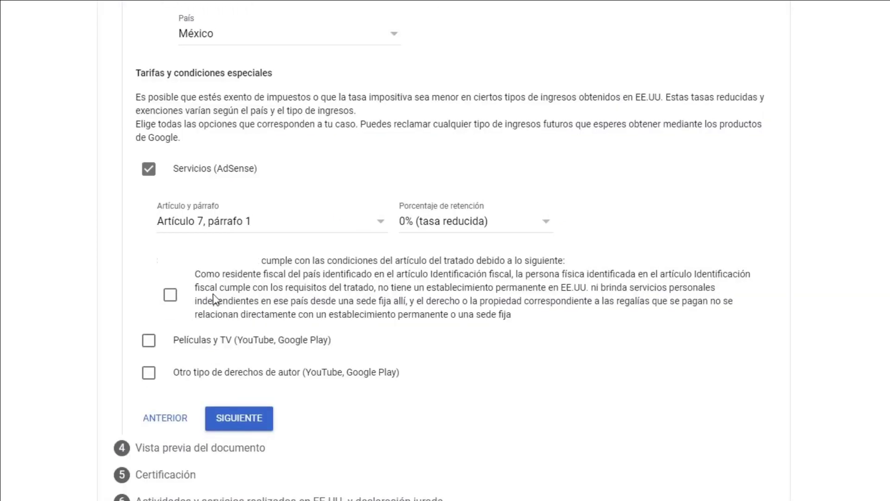
click(171, 295)
Add Películas y TV under Artículo 12, párrafo 2 with 10% (tasa reducida) withholding, and declare that its treaty conditions are met.
click(149, 343)
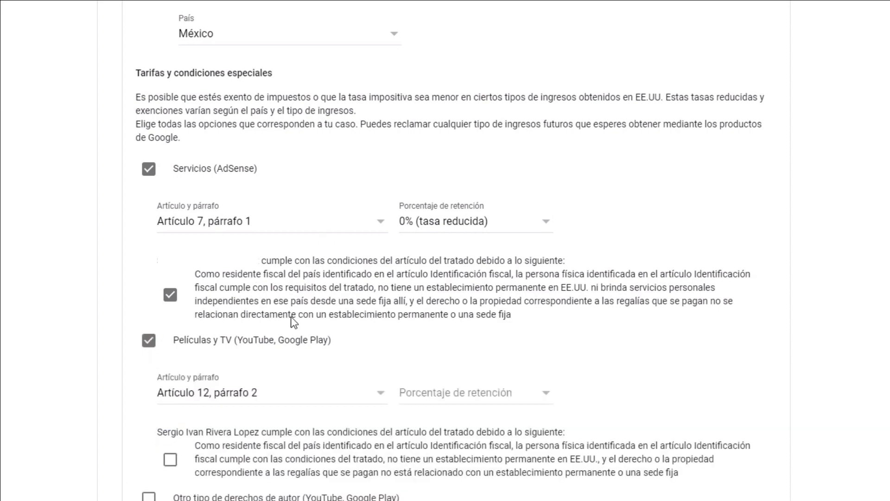
scroll(180, 343, down, 3)
click(270, 280)
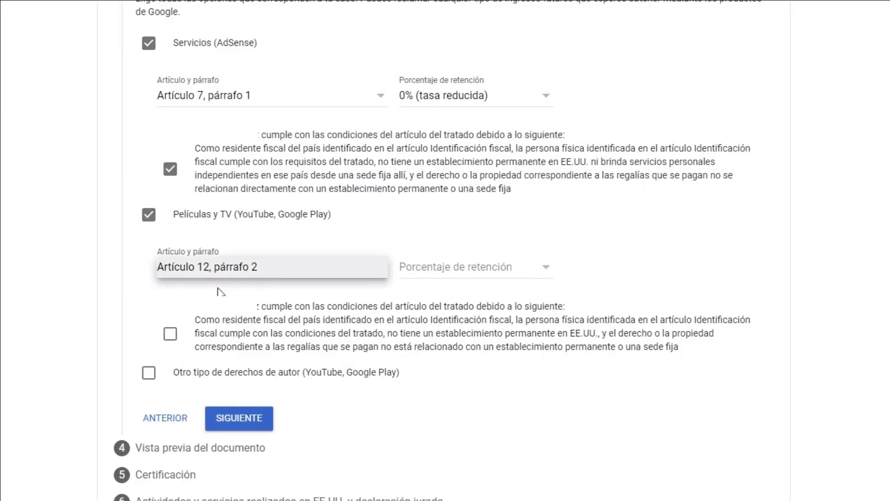
click(445, 268)
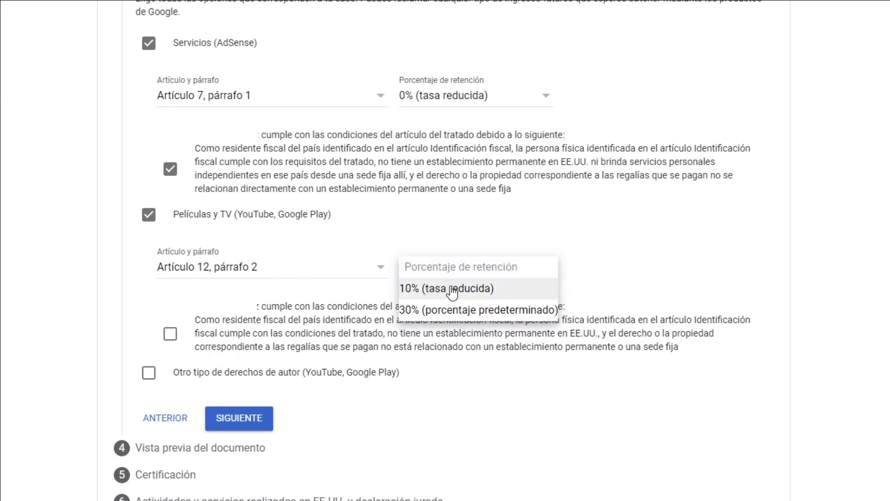
click(431, 294)
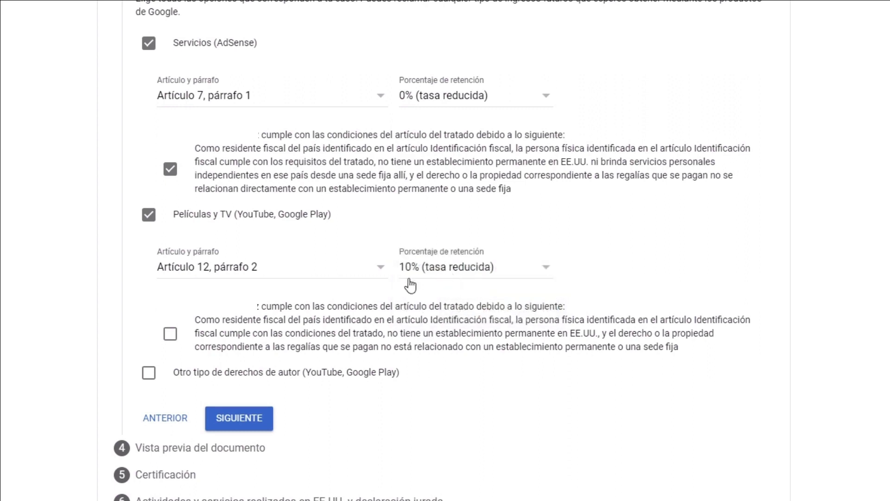
click(171, 335)
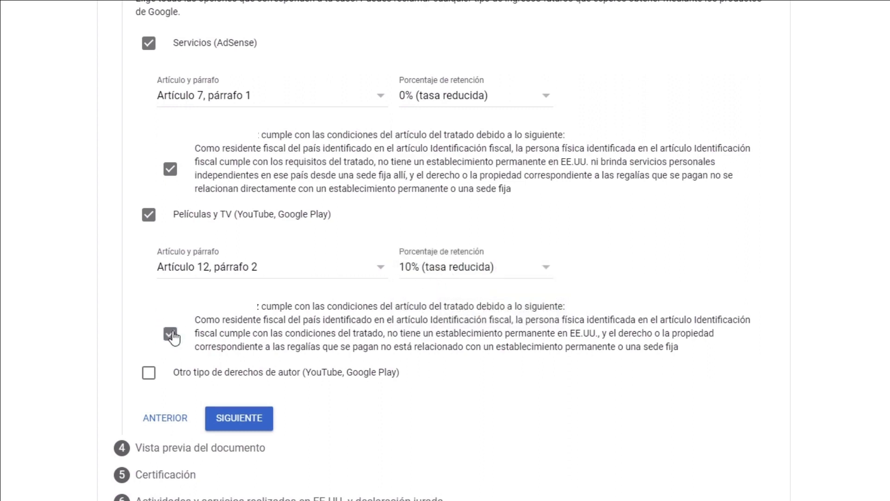
Add Otro tipo de derechos de autor (YouTube, Google Play) under Artículo 12, párrafo 2 with 10% (tasa reducida) withholding.
click(148, 374)
scroll(280, 351, down, 3)
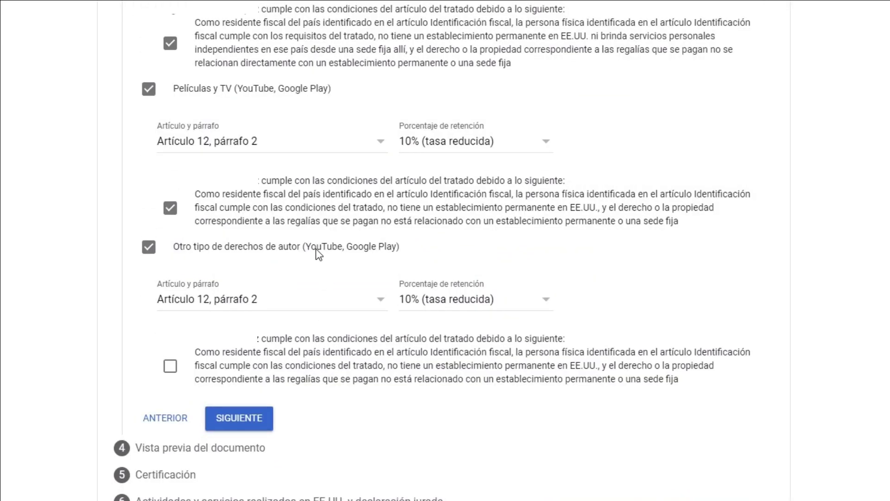
click(203, 307)
click(228, 301)
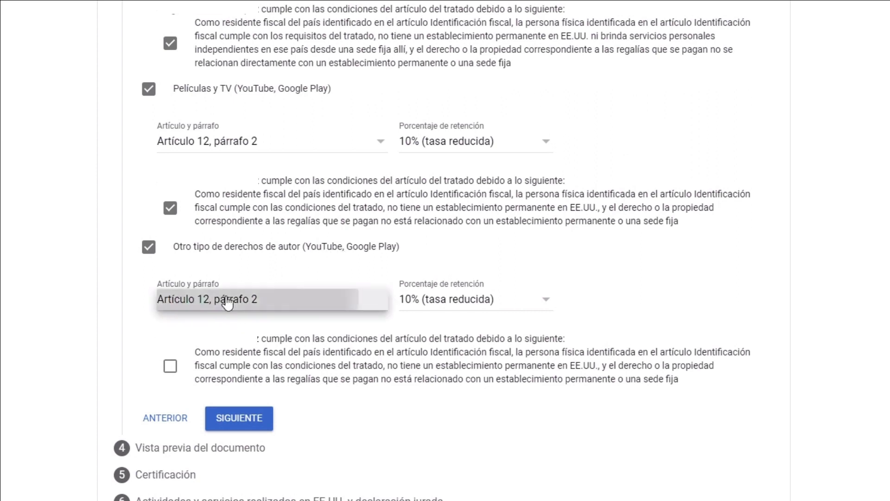
click(441, 301)
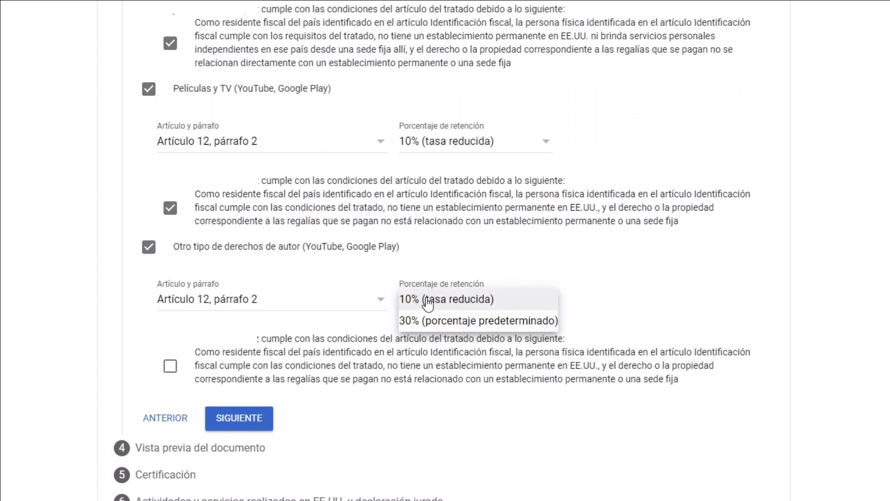
click(435, 305)
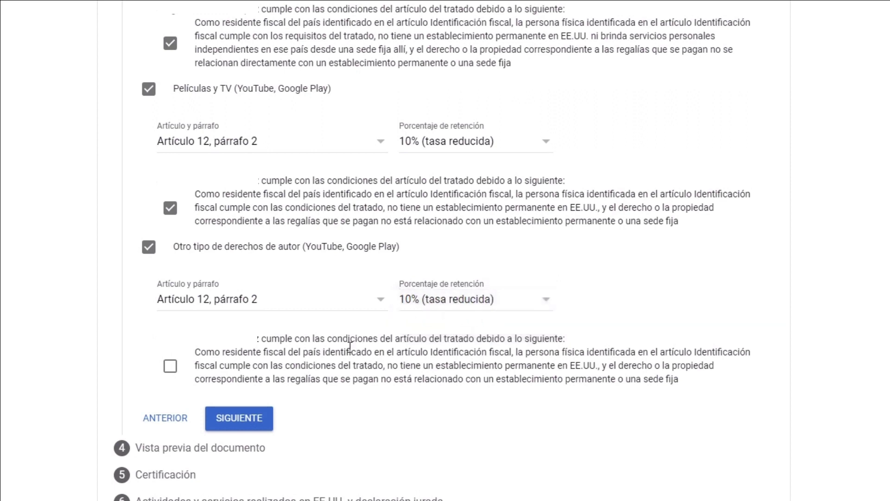
click(456, 299)
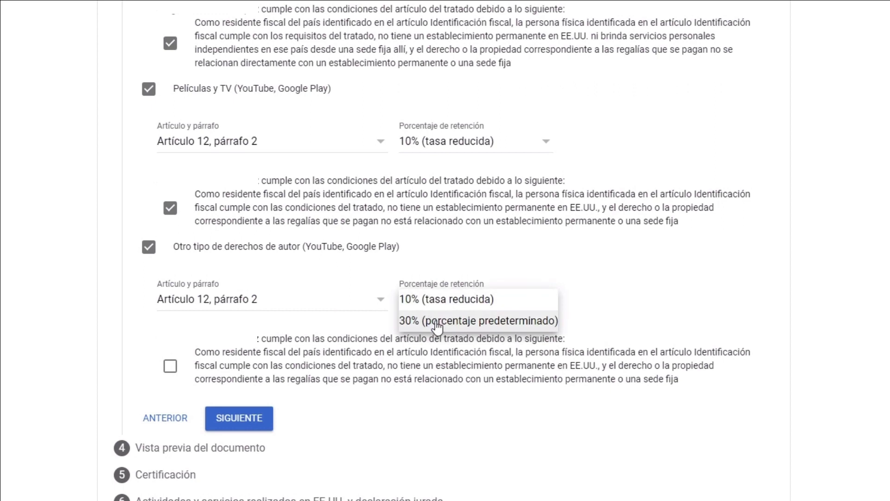
click(442, 299)
click(443, 300)
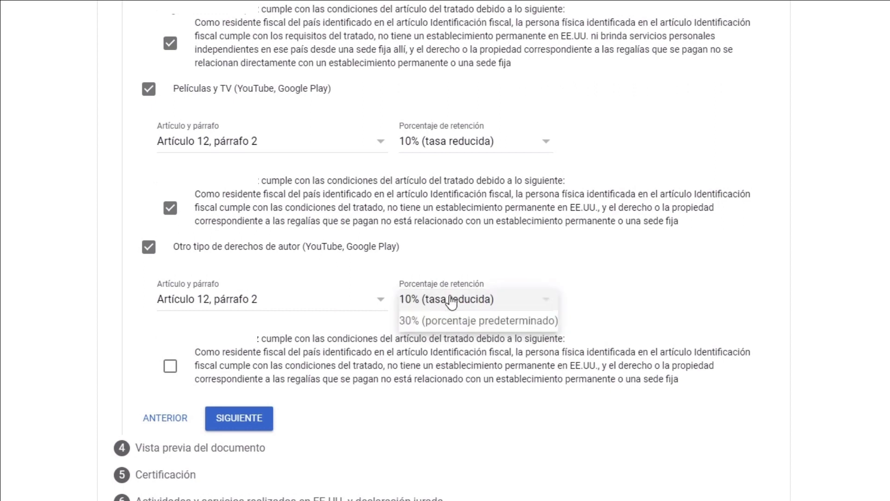
Keep 10% (tasa reducida) for Otro tipo de derechos de autor, declare that its treaty conditions are met, and continue to the document preview.
click(409, 301)
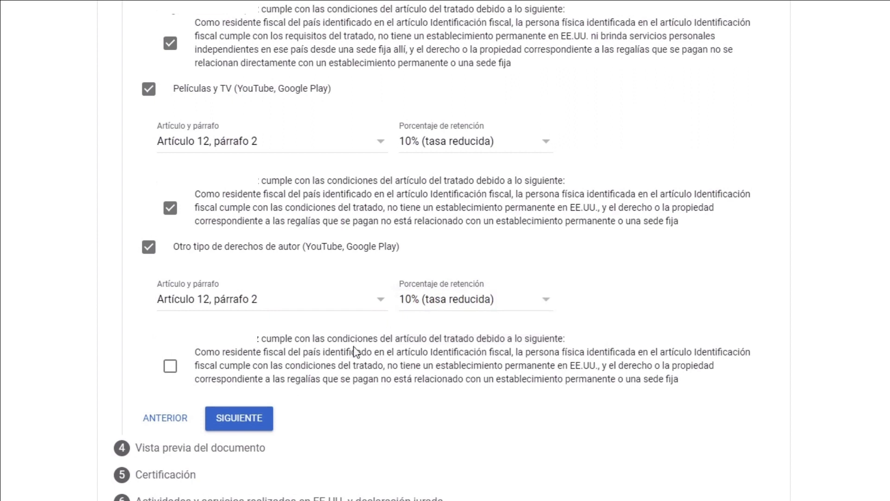
click(178, 371)
click(259, 421)
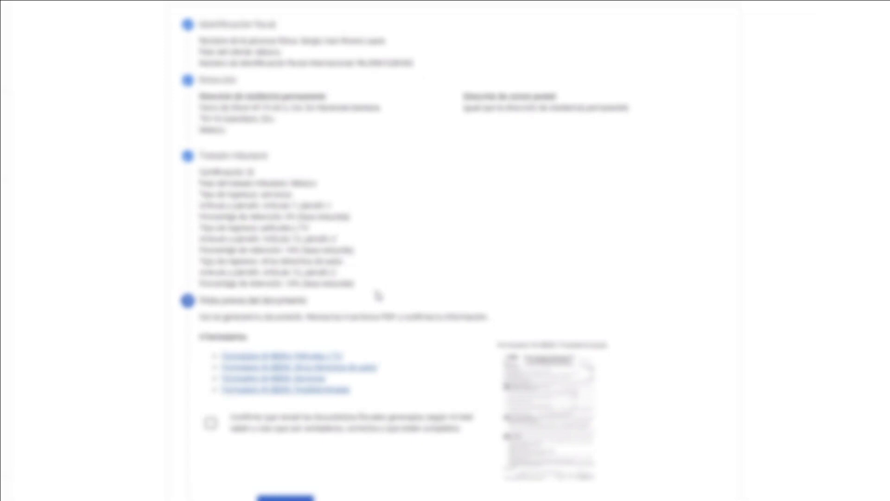
Confirm that the generated W-8BEN tax documents have been reviewed and are correct, and continue to the certification.
click(258, 429)
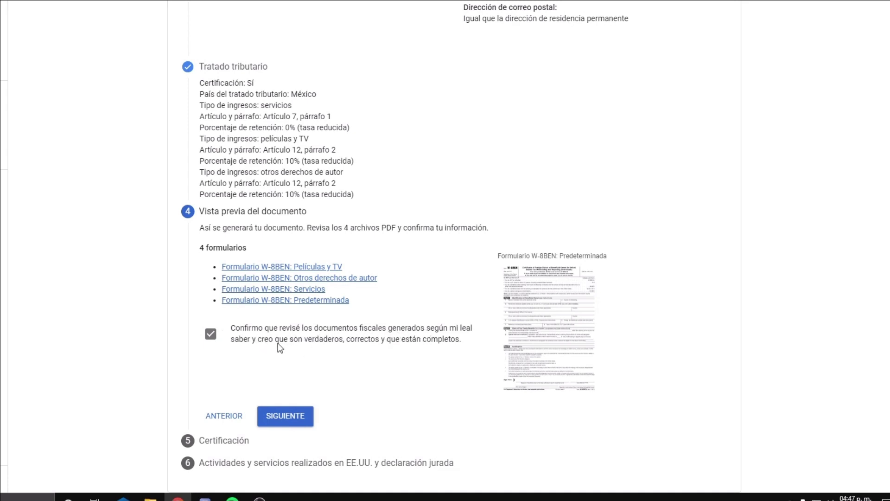
click(297, 423)
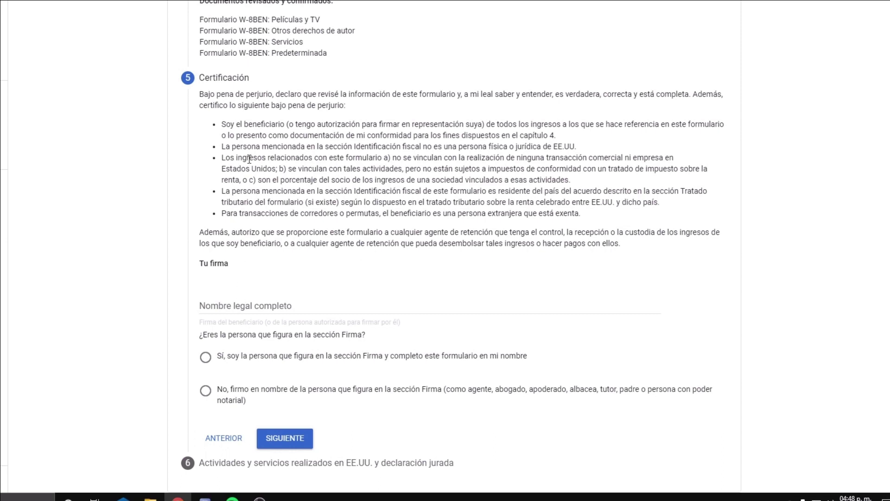
Sign the certification with the full legal name, declare being the person named in the signature, and continue to the last section.
click(240, 307)
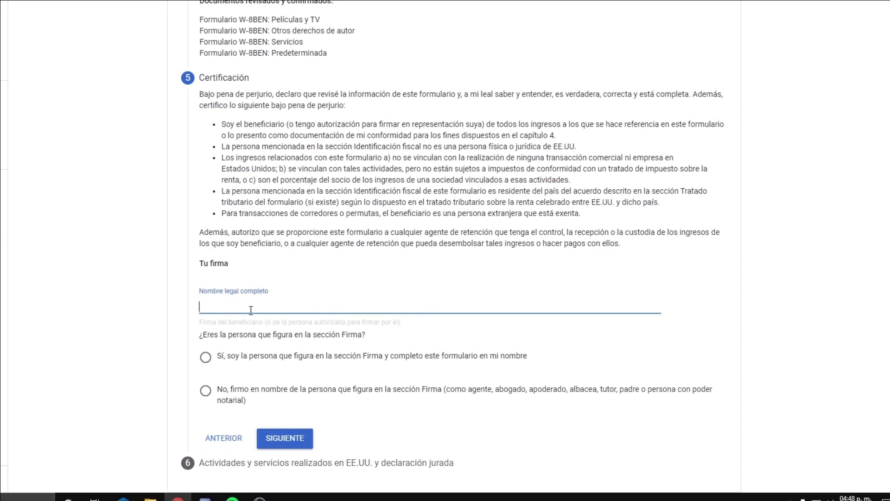
click(227, 296)
click(237, 303)
click(213, 359)
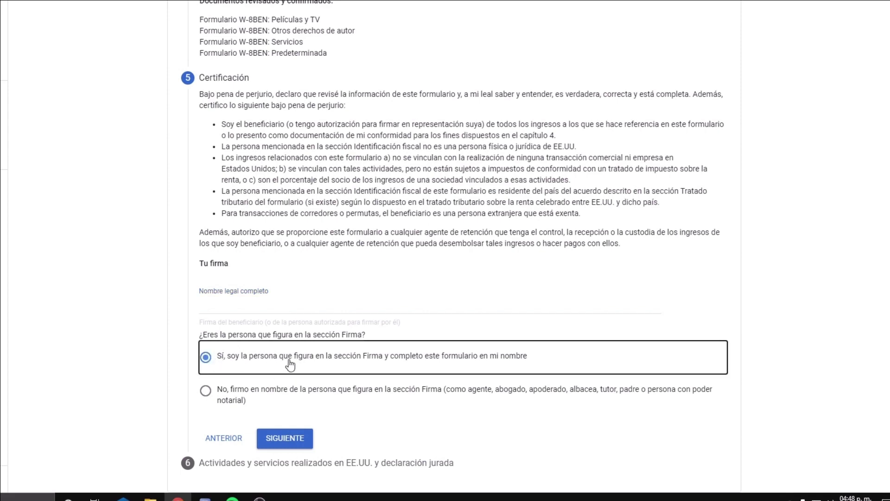
click(289, 438)
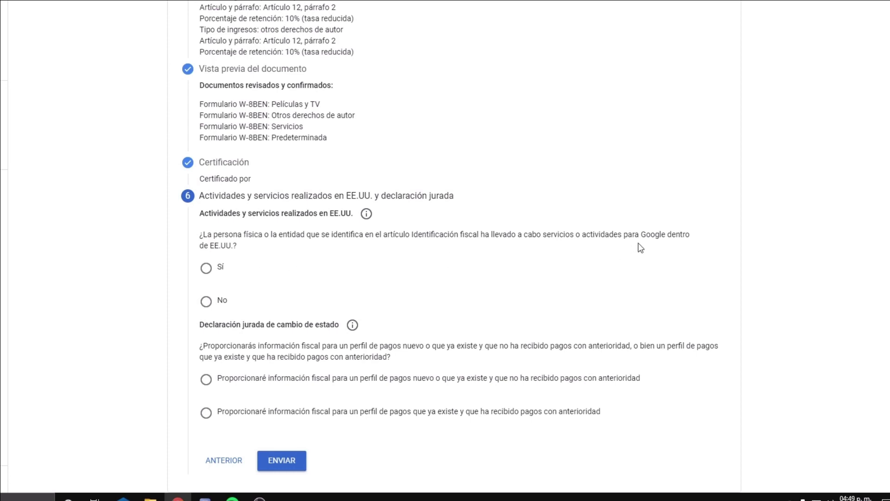
Answer No to having performed activities for Google in the US, and certify that the services take place only outside the US.
click(206, 301)
scroll(289, 313, down, 1)
click(221, 304)
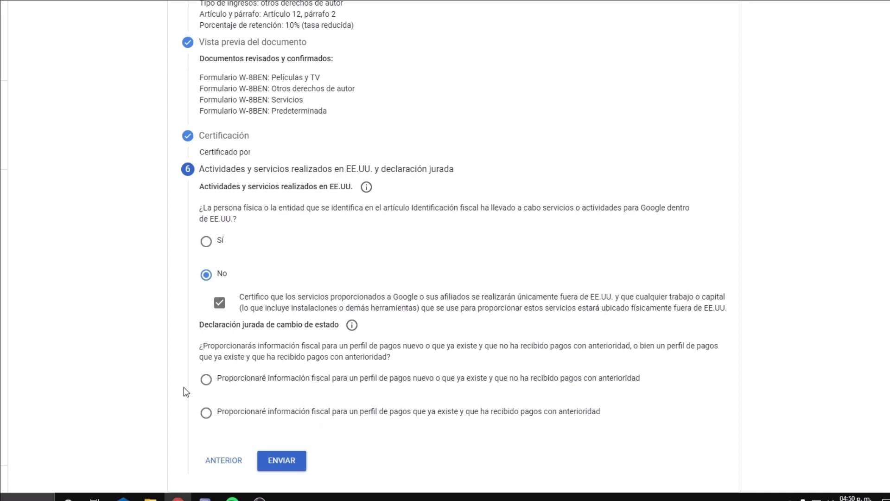
Declare that the tax information is for an existing payments profile with earlier payments and has not changed since 1 de enero de 2020.
click(207, 414)
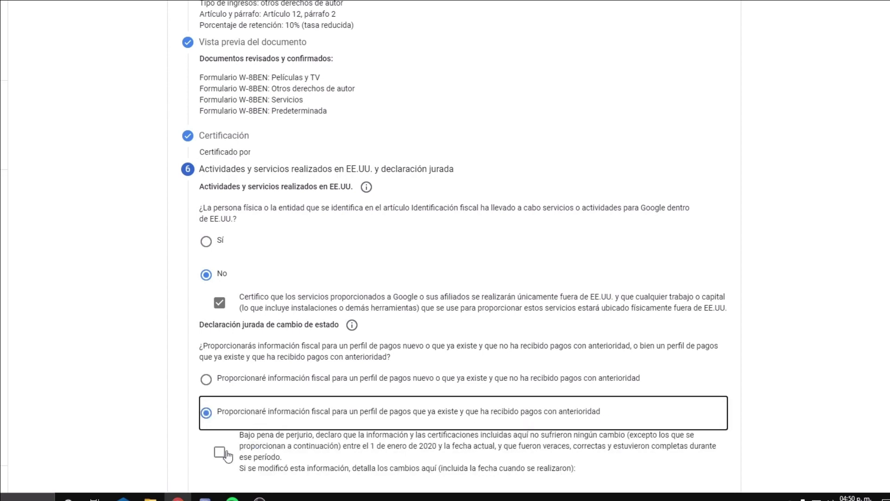
scroll(227, 456, down, 2)
click(220, 353)
click(221, 354)
click(221, 354)
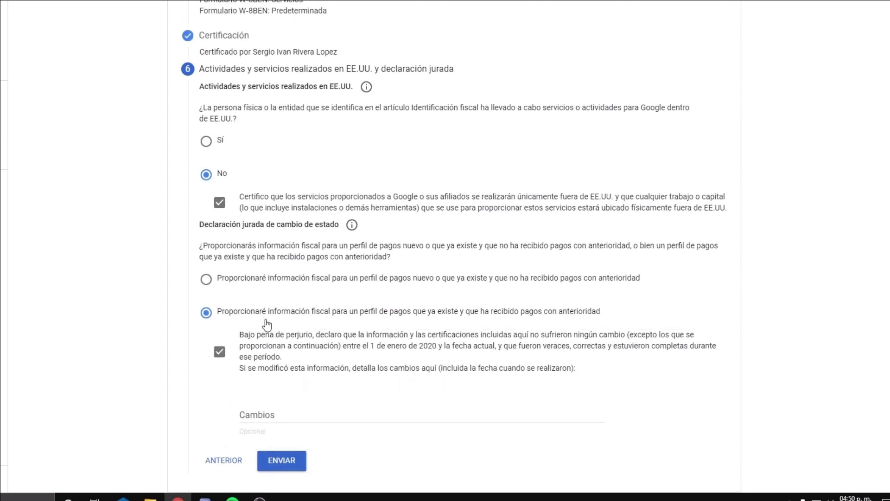
click(212, 285)
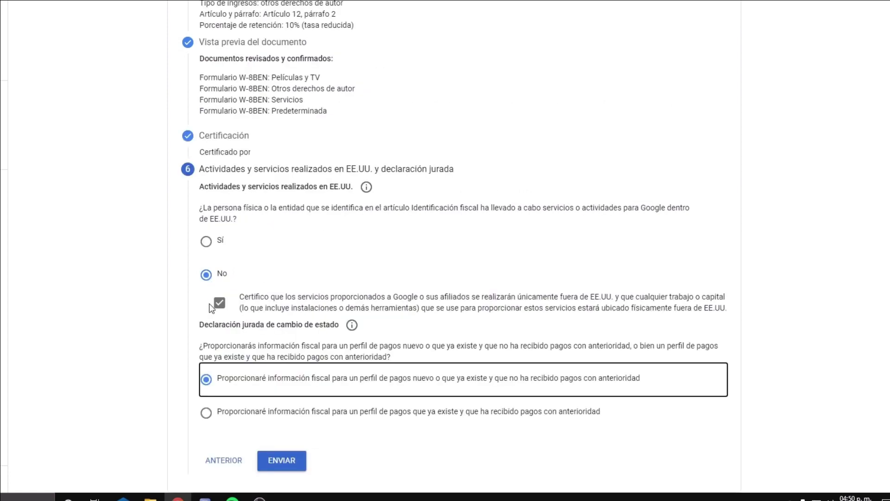
click(207, 412)
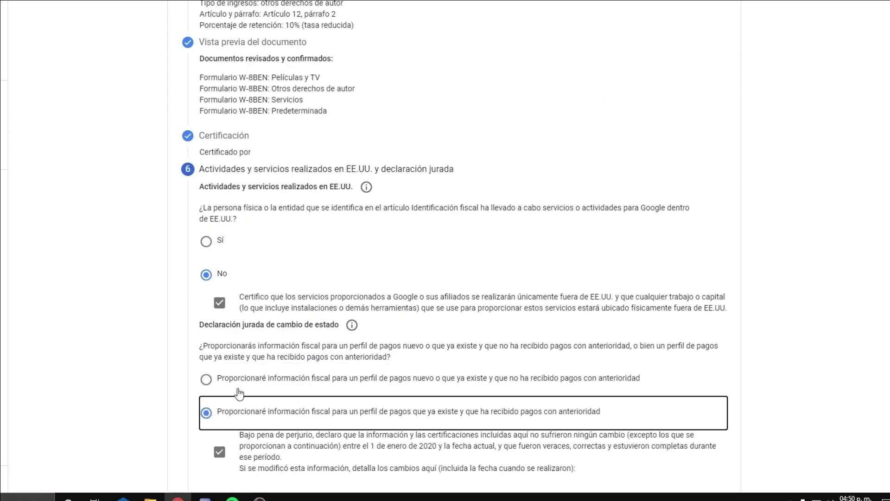
Enter "Tratado Tributario" as the details of the changes in the sworn statement and submit the tax form.
scroll(239, 394, down, 2)
click(254, 417)
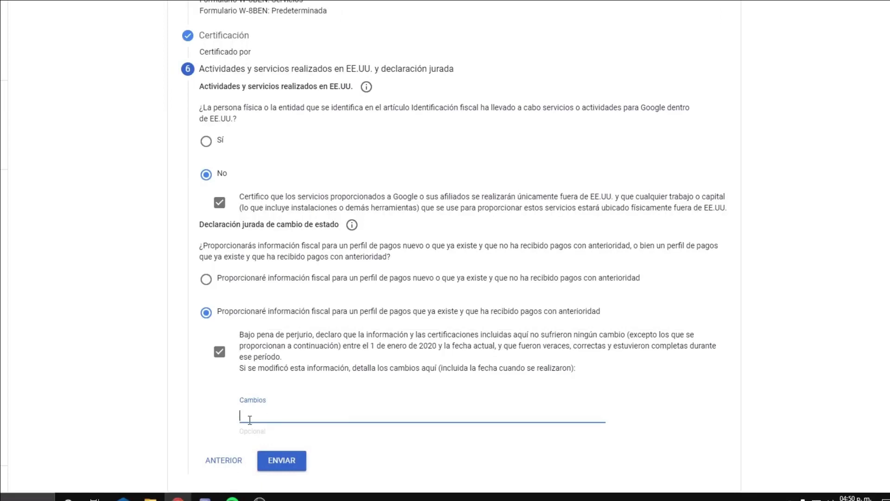
text(Tratado Tributario)
click(285, 465)
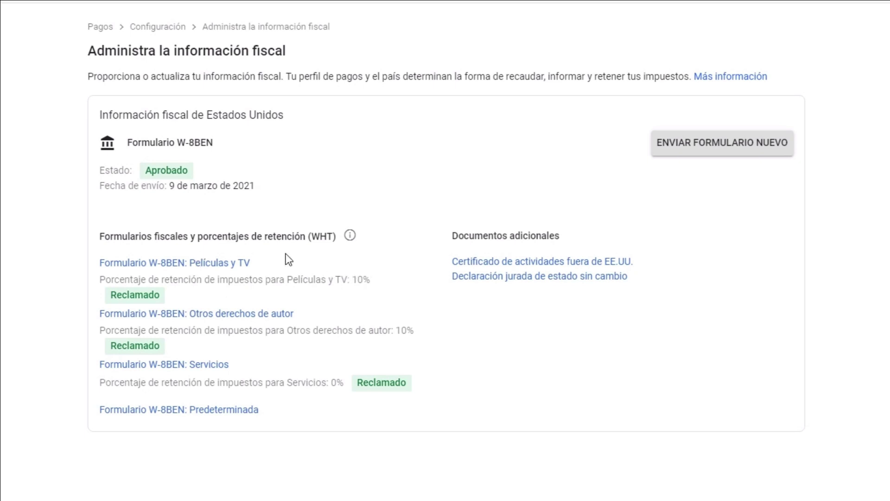
Review the withholding percentages for Películas y TV and Otros derechos de autor in the submitted US tax information.
drag(367, 287, 352, 282)
click(372, 284)
drag(373, 283, 353, 281)
drag(417, 332, 408, 338)
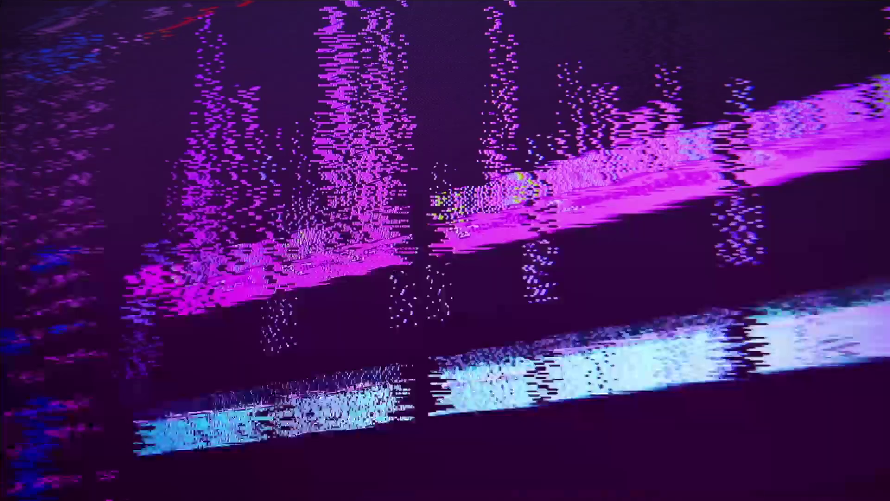